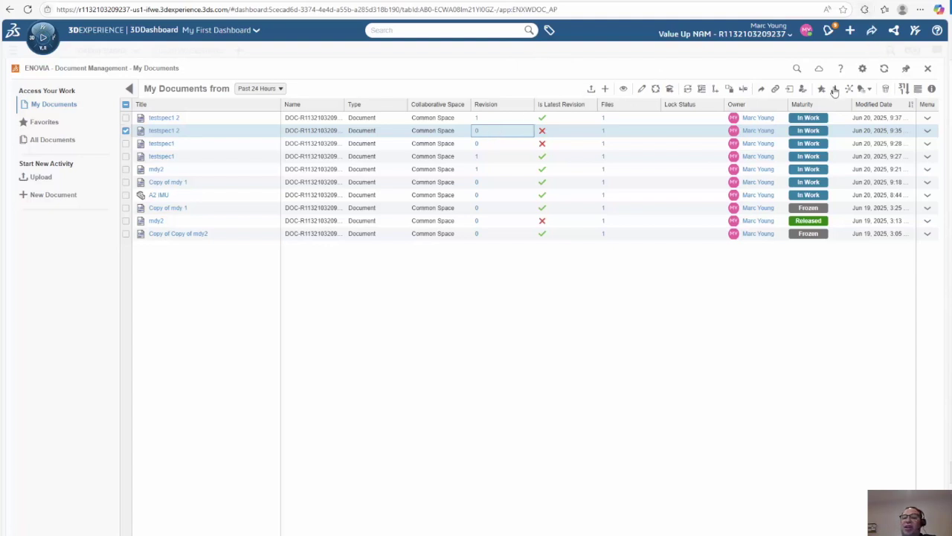
Choose ProjectX_TestingReport.docx from C:\Temp\InteropWork as the file for a new document upload.
left_click(625, 90)
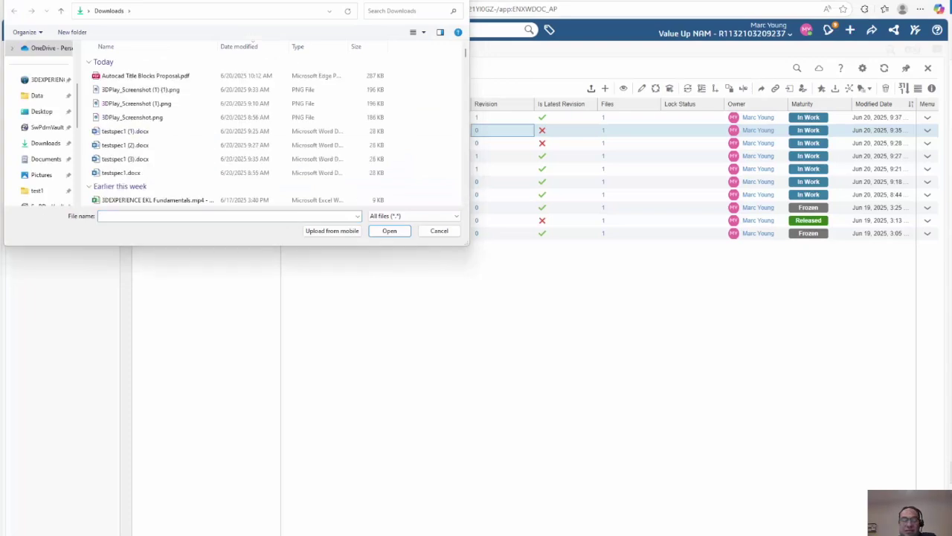
left_click(253, 12)
type("C:\\Temp\\InteropWork")
key("Return")
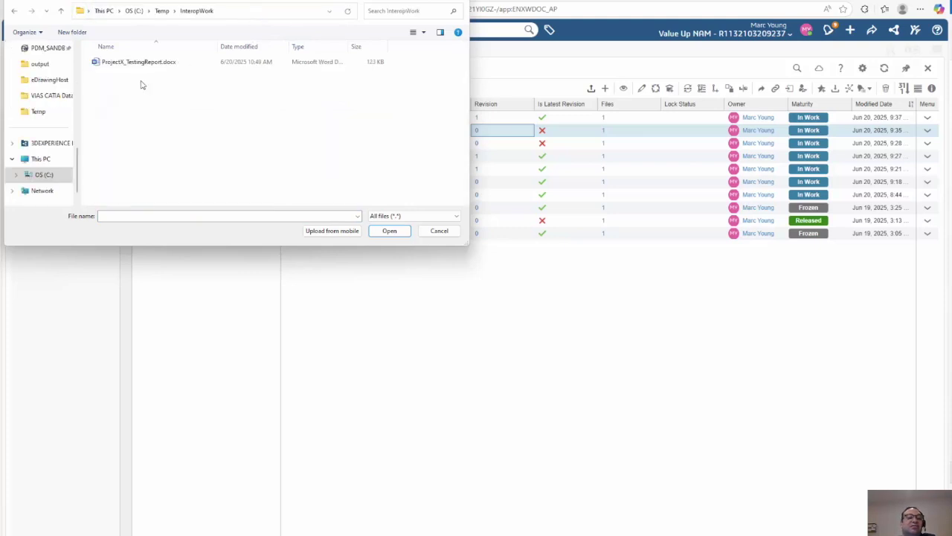
left_click(128, 64)
left_click(384, 233)
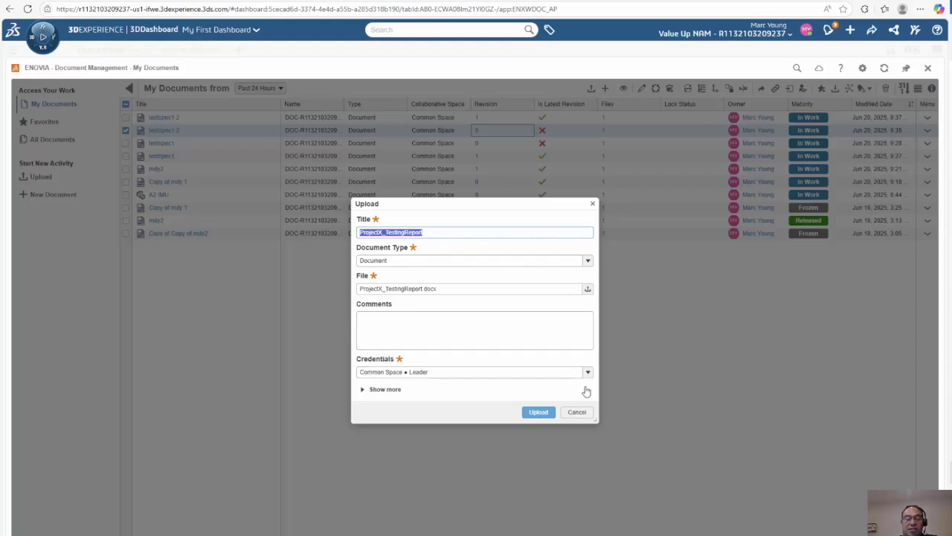
Enter the description "This is a Test Specification" for the new document and upload it.
left_click(363, 391)
left_click(382, 396)
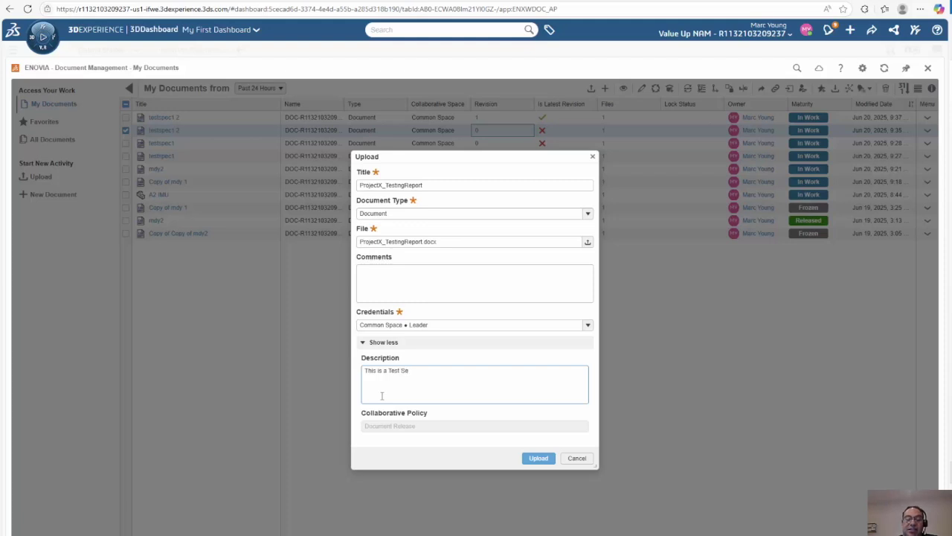
type("ifically for")
key("BackSpace")
key("BackSpace")
key("BackSpace")
key("BackSpace")
key("BackSpace")
key("BackSpace")
key("BackSpace")
key("BackSpace")
type("t")
left_click(538, 458)
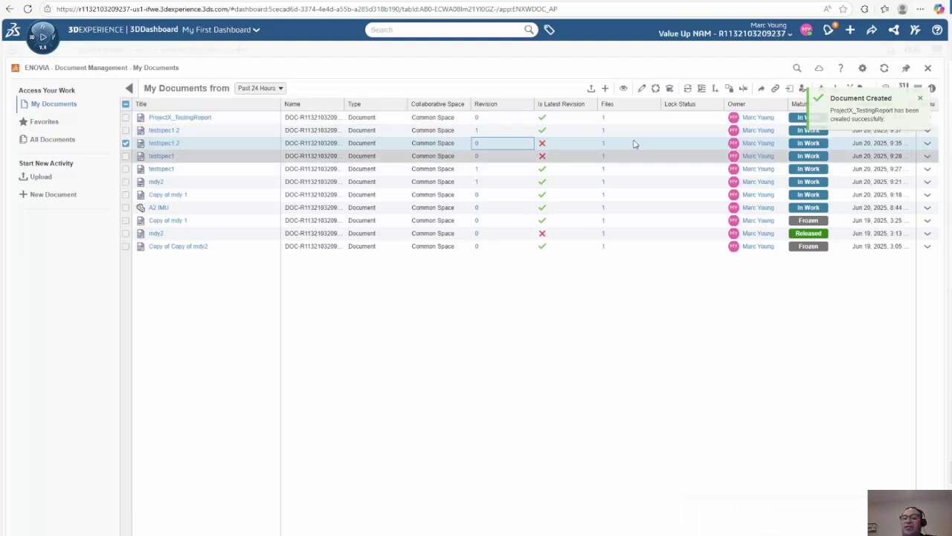
Preview the ProjectX_TestingReport document and change its maturity state to Frozen.
left_click(177, 118)
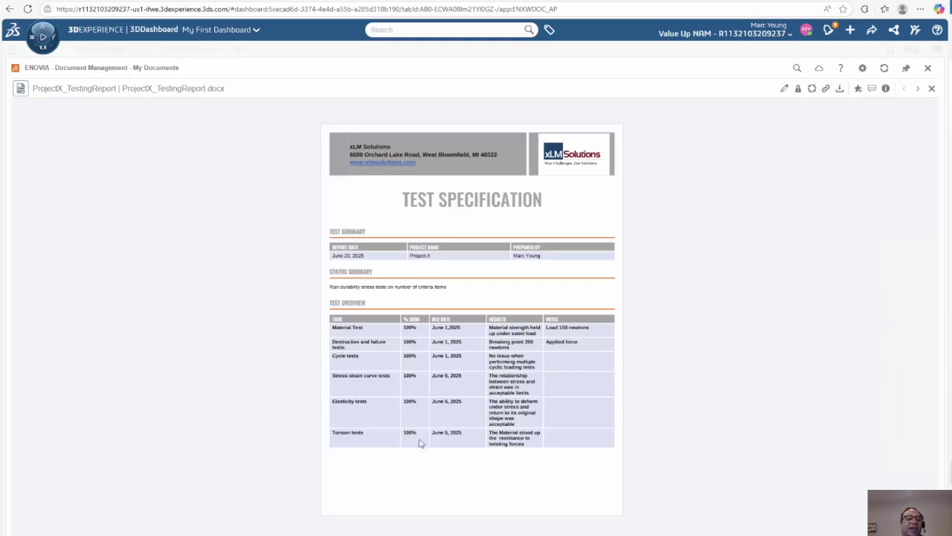
left_click(931, 88)
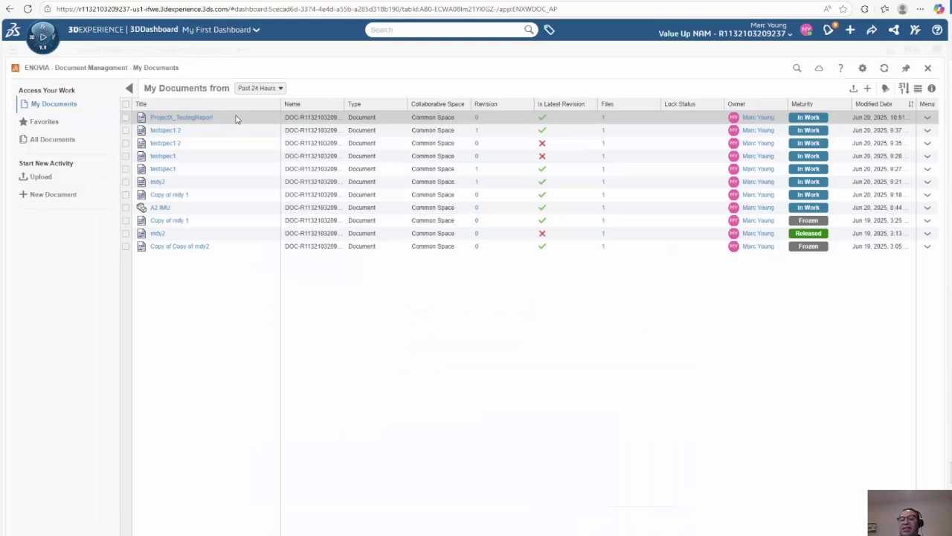
right_click(236, 119)
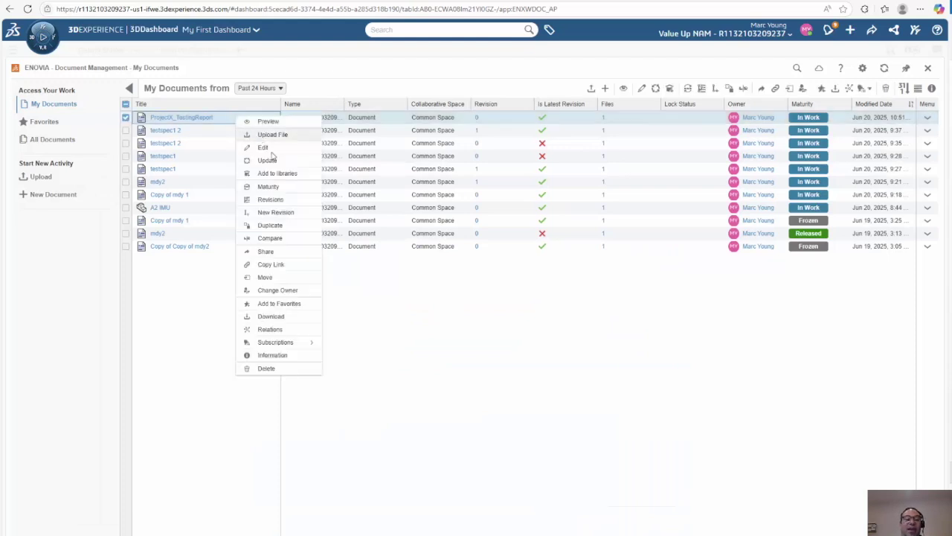
left_click(274, 187)
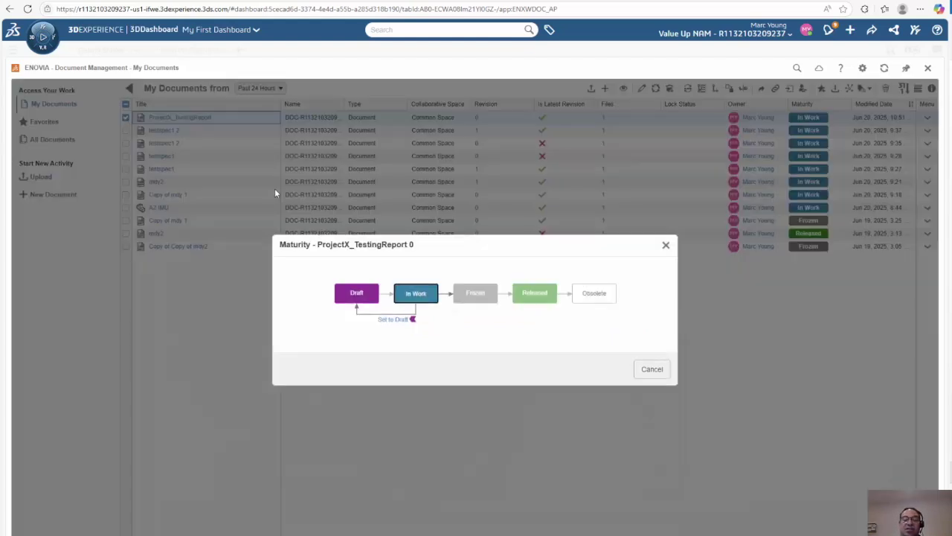
left_click(478, 313)
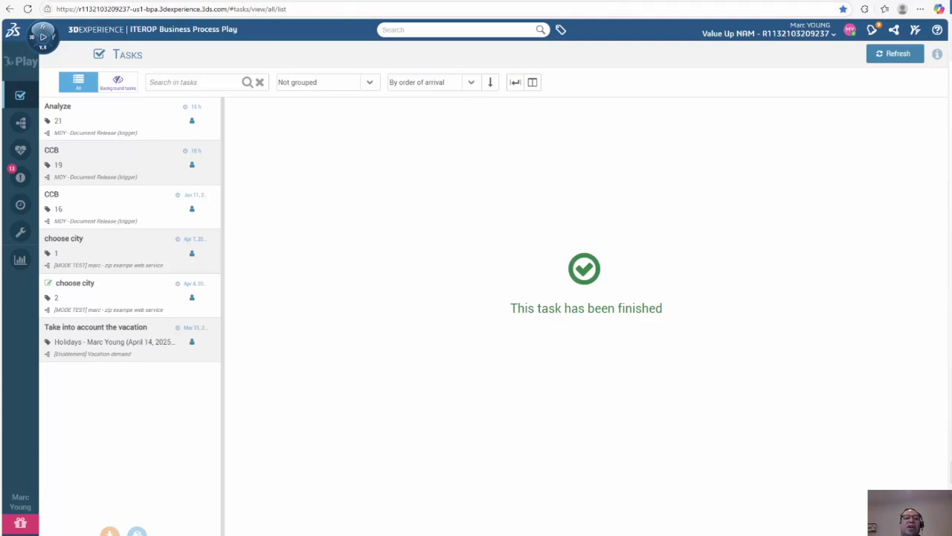
In ITEROP Business Process Design, examine the filter settings of the first Document Maturity Changed trigger of MDY - Document Release (trigger).
left_click(342, 74)
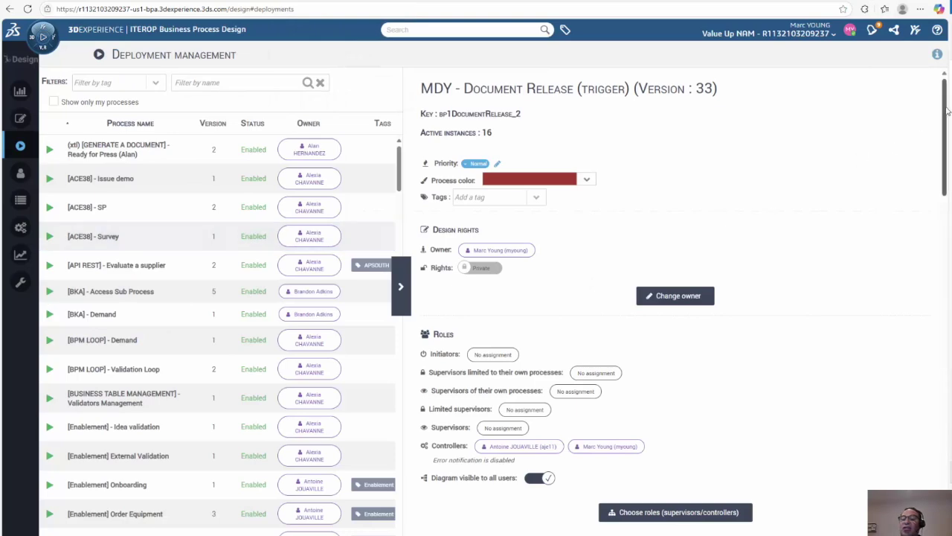
left_click_drag(947, 110, 942, 226)
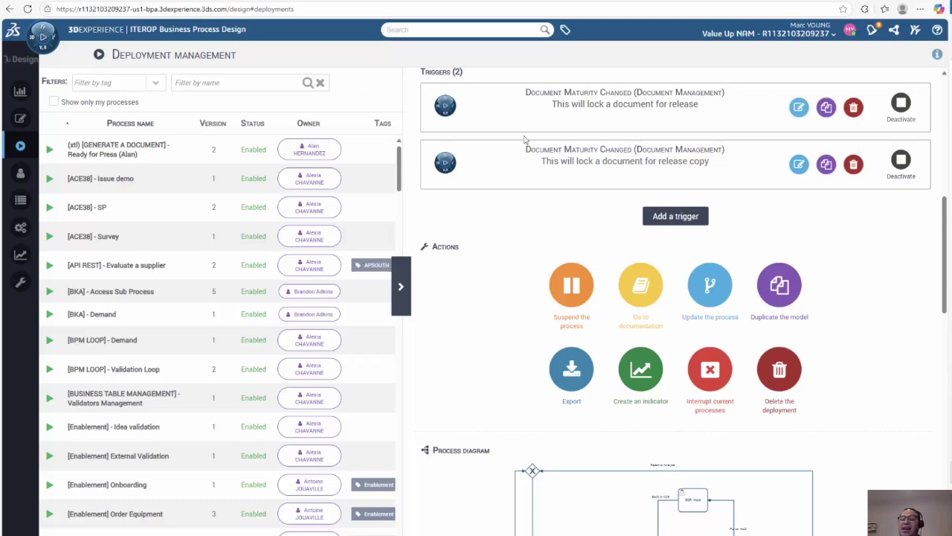
left_click(798, 109)
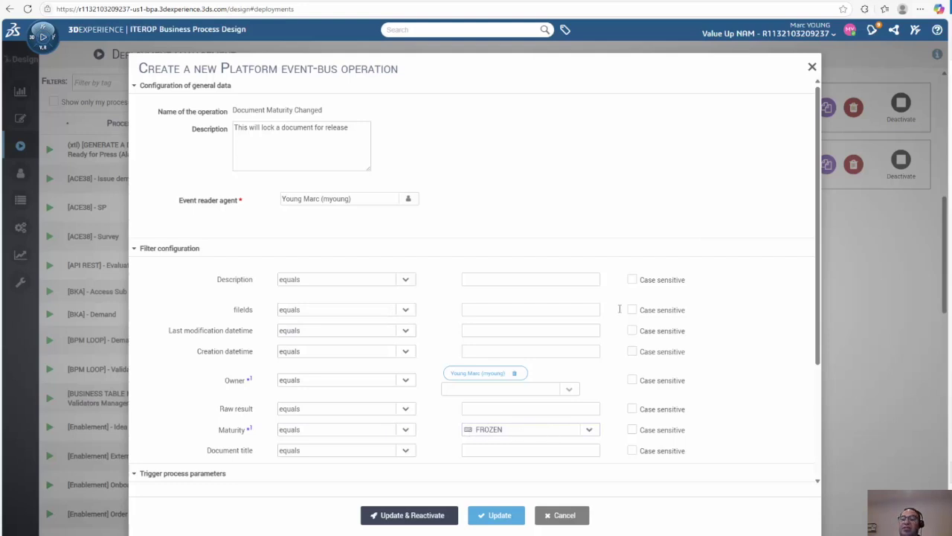
left_click(811, 68)
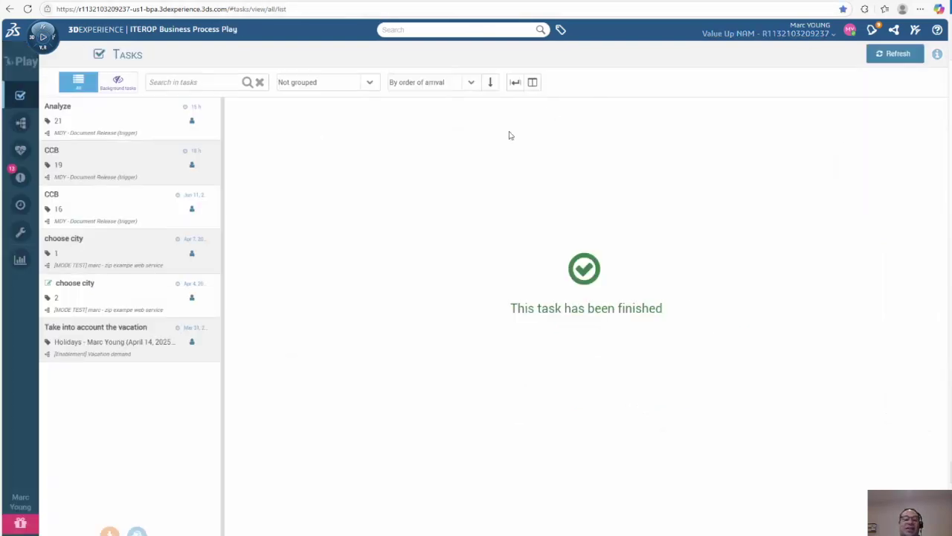
In ITEROP Business Process Play, open the new Analyze task 25 and enter the process description "This is a test spec for Project X to be reviewed".
left_click(890, 58)
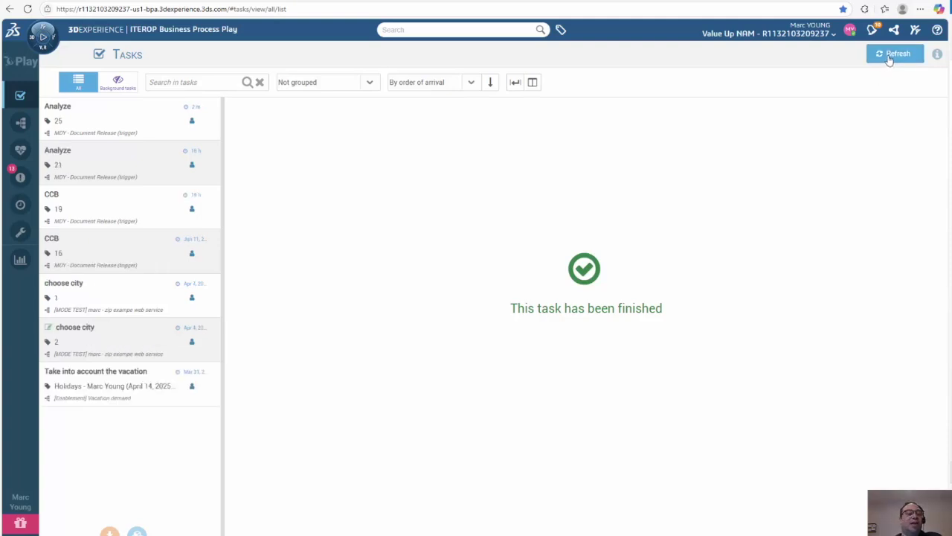
left_click(99, 121)
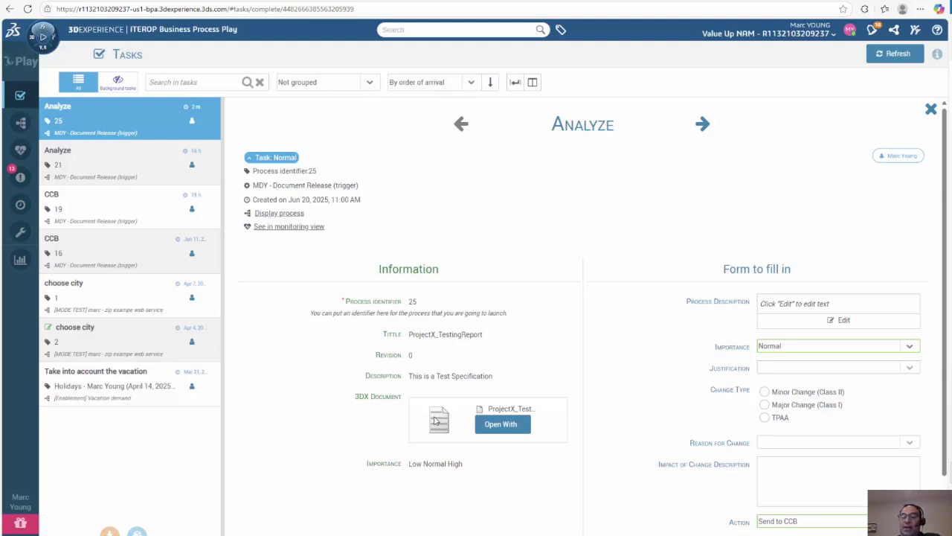
left_click(844, 320)
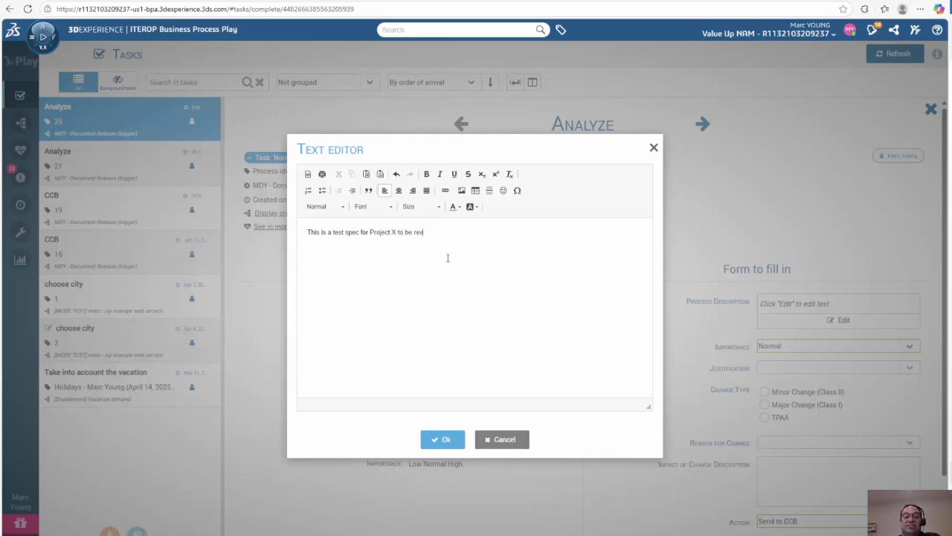
left_click(443, 439)
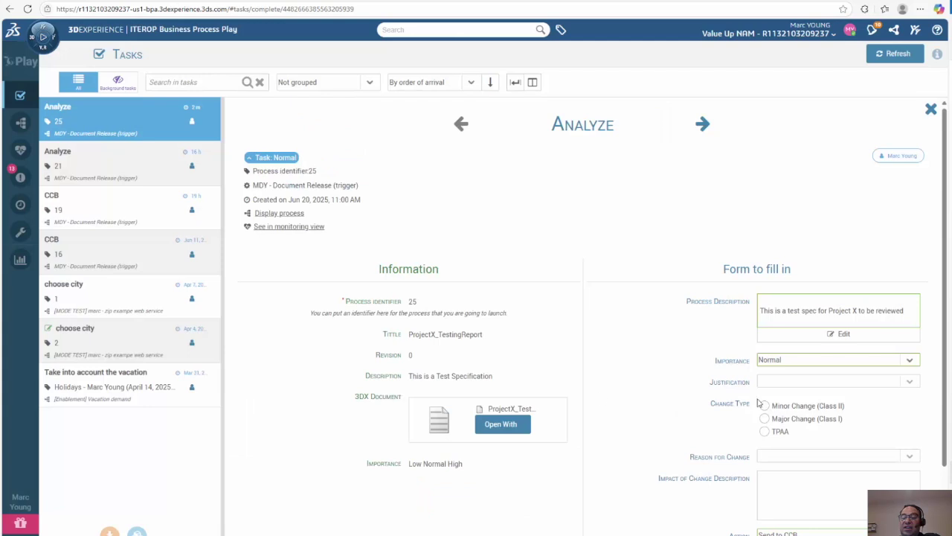
Set the importance to High, the justification to Cost reduction and the change type to Minor Change (Class II).
left_click(910, 361)
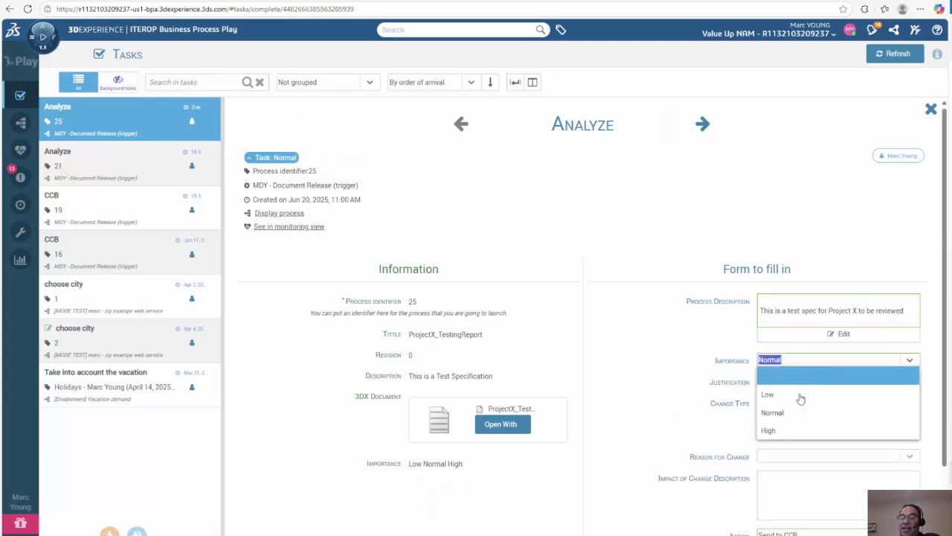
left_click(771, 431)
left_click(909, 382)
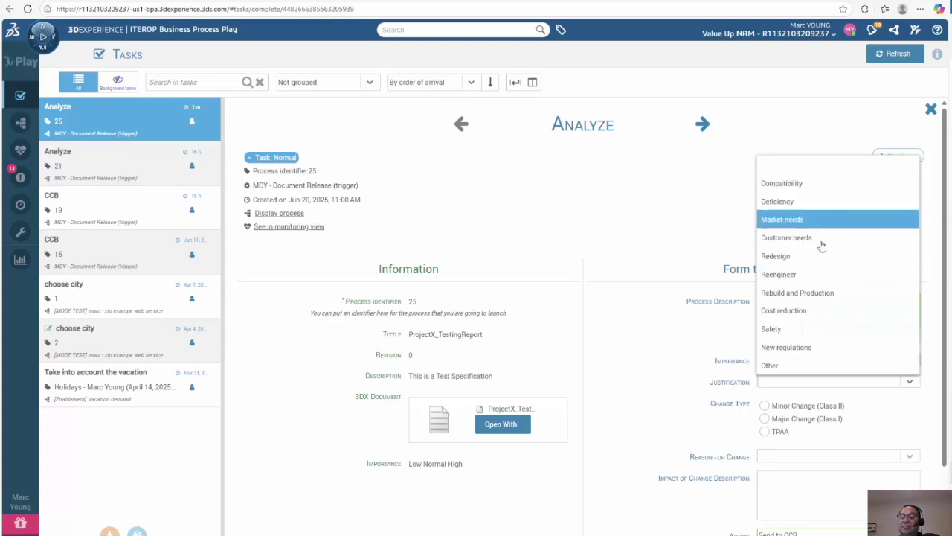
left_click(798, 310)
left_click(764, 406)
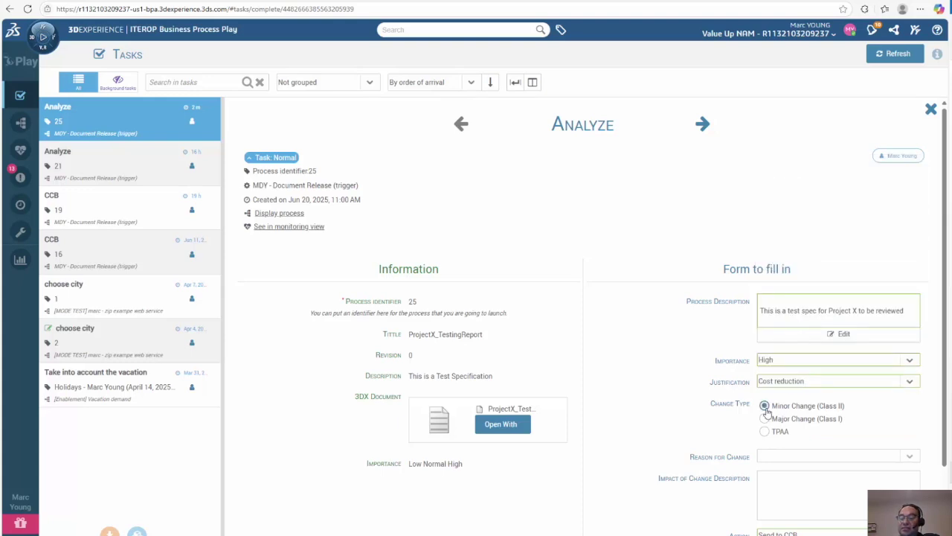
Set the reason for change to Mechanical design changes and the impact description to "To be determined based on impact".
left_click(910, 456)
left_click(907, 132)
left_click(821, 484)
type("To be determined based on impact")
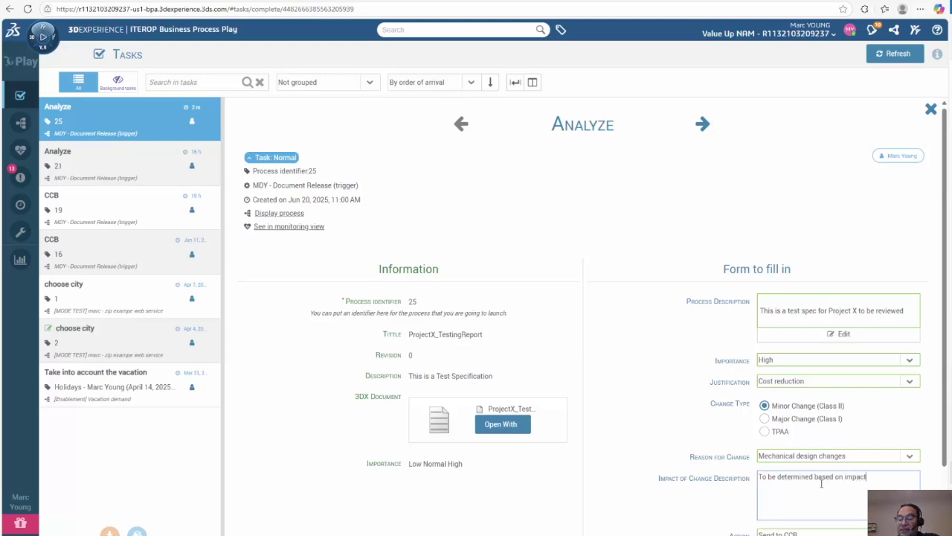
Open the task's attached 3DX document in 3DPlay, examine the test specification up close and close the viewer.
scroll(941, 314, "down", 2)
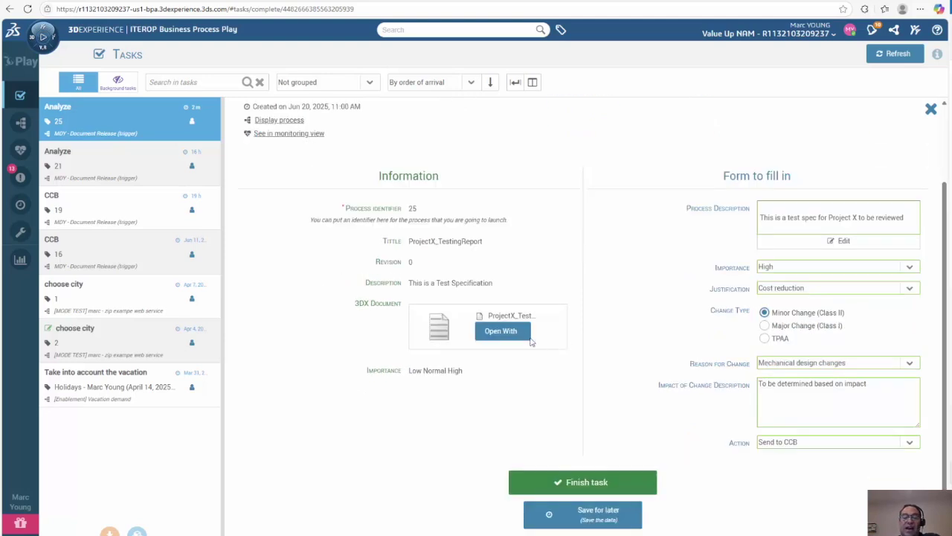
left_click(503, 332)
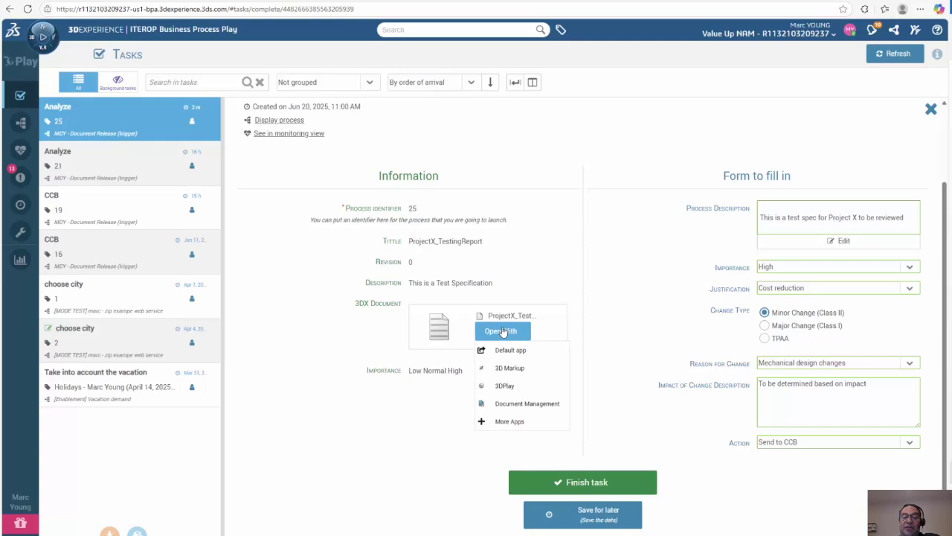
left_click(543, 384)
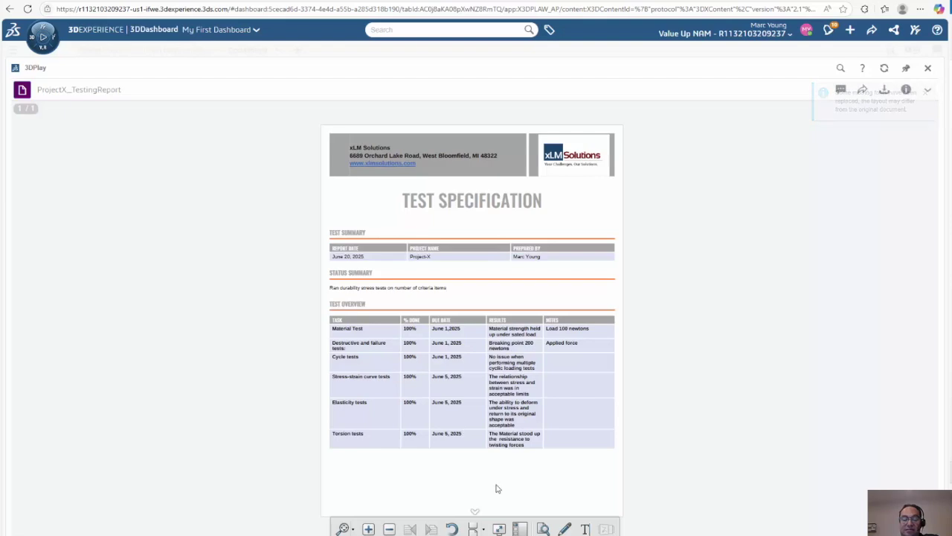
left_click(368, 528)
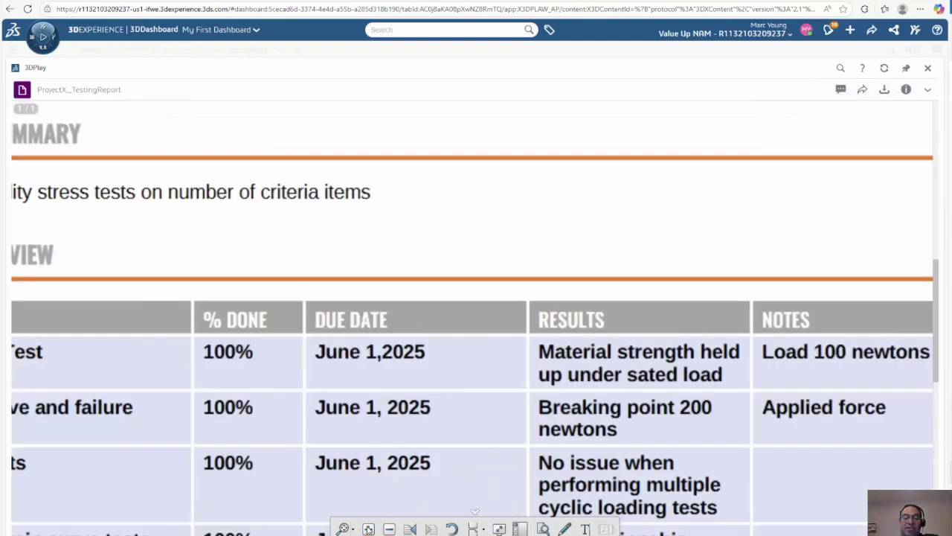
left_click(368, 529)
left_click(389, 528)
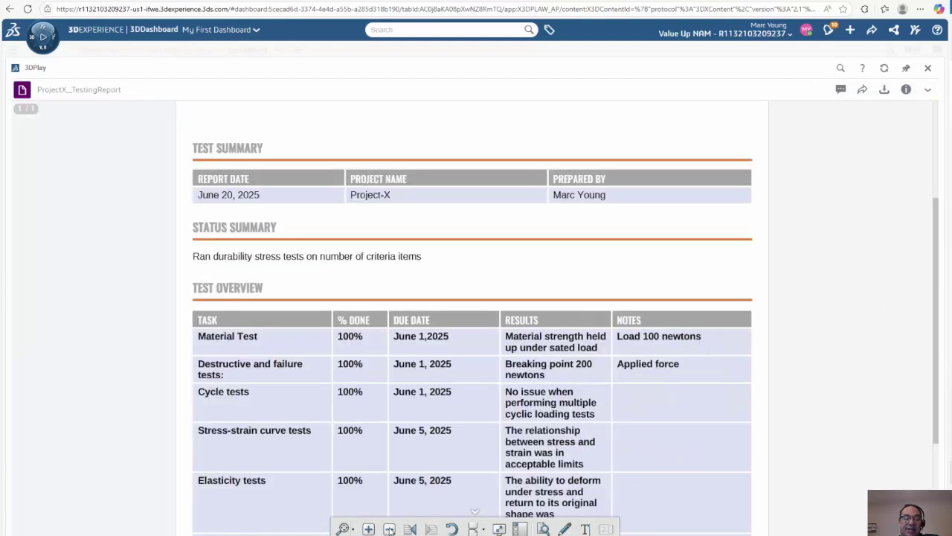
left_click_drag(936, 291, 904, 166)
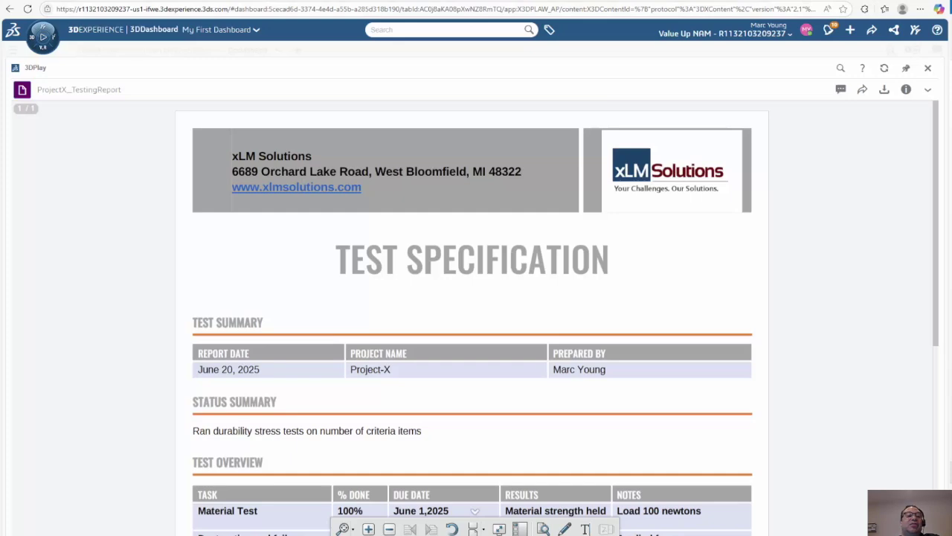
key("Escape")
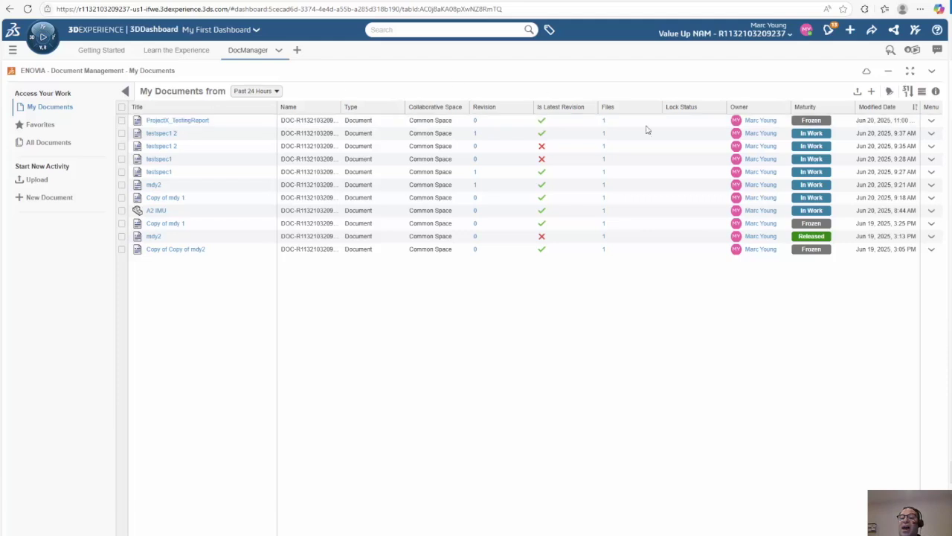
Try to change the maturity of ProjectX_TestingReport from Frozen to Released in Document Management.
left_click(811, 121)
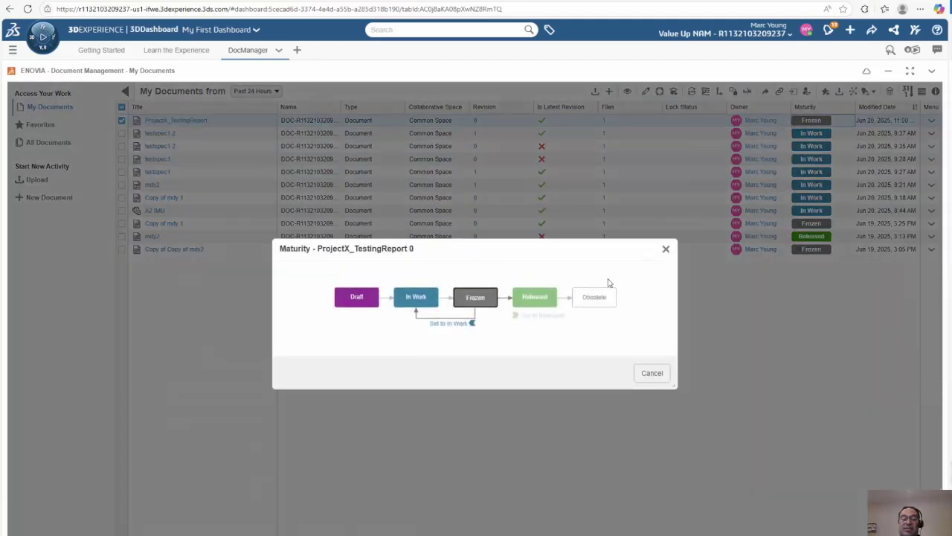
left_click(548, 318)
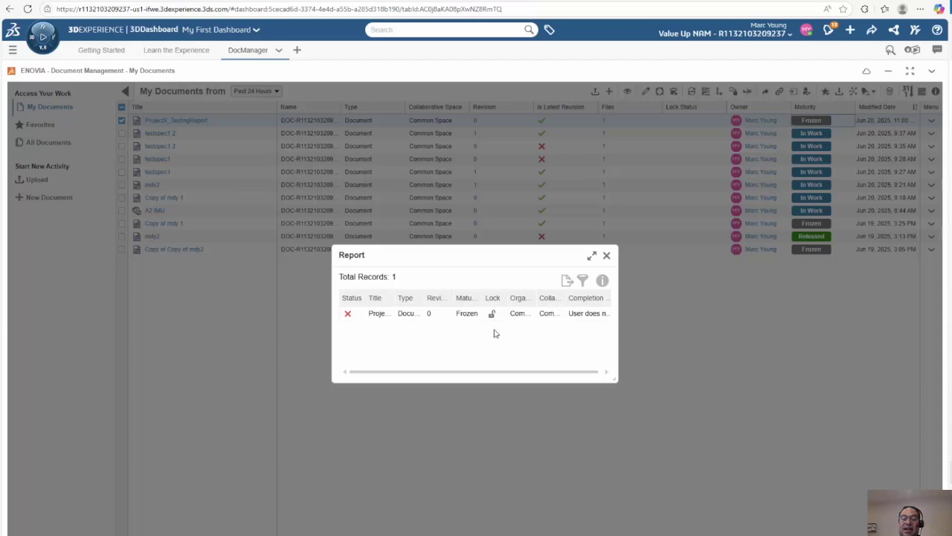
left_click(608, 255)
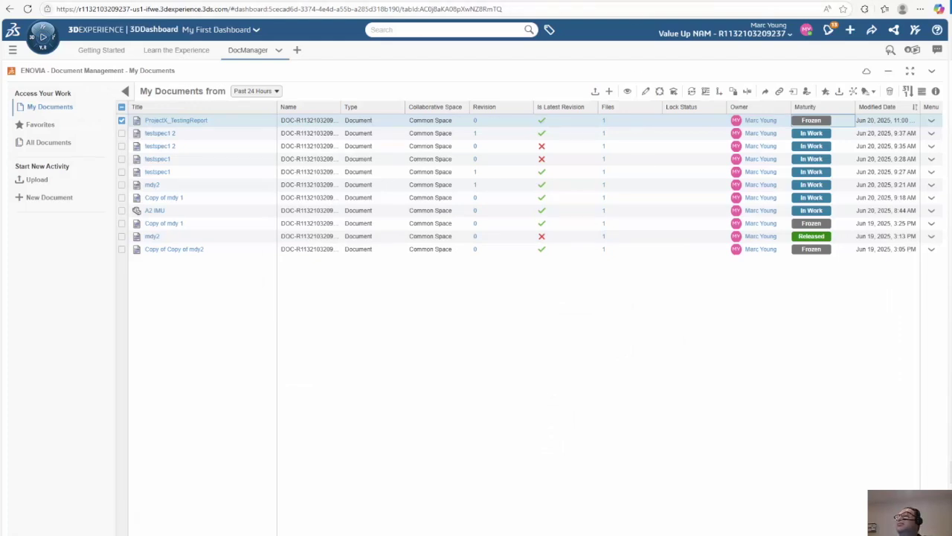
Return to the Analyze task in ITEROP Business Process Play and select Send to CCB as its action.
key("ctrl+Tab")
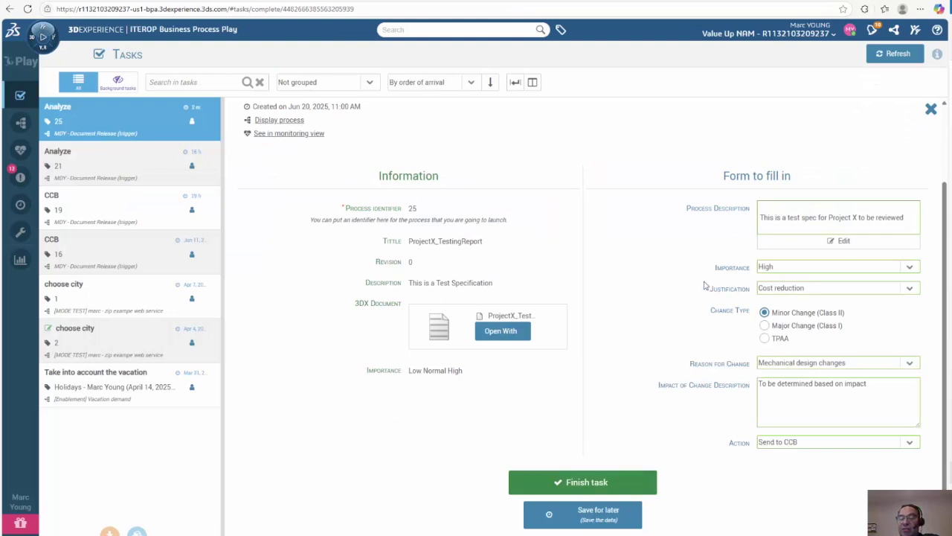
left_click(910, 442)
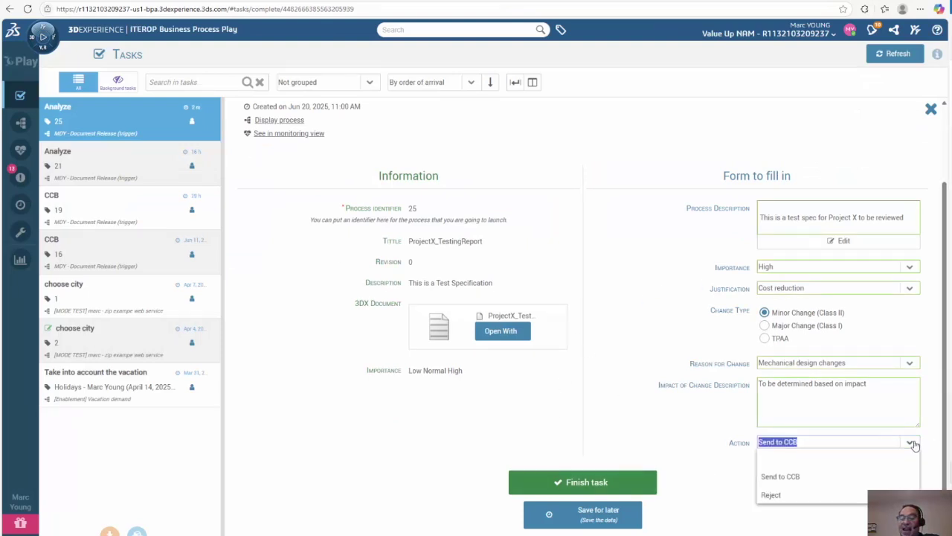
left_click(808, 481)
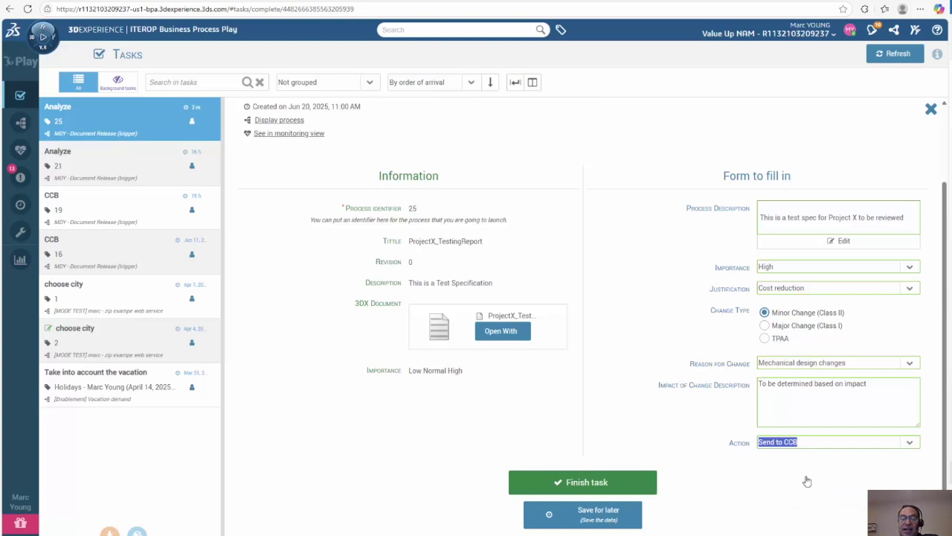
Finish the Analyze task and read the e-mail notification announcing the CCB task for ProjectX_TestingReport.
left_click(553, 482)
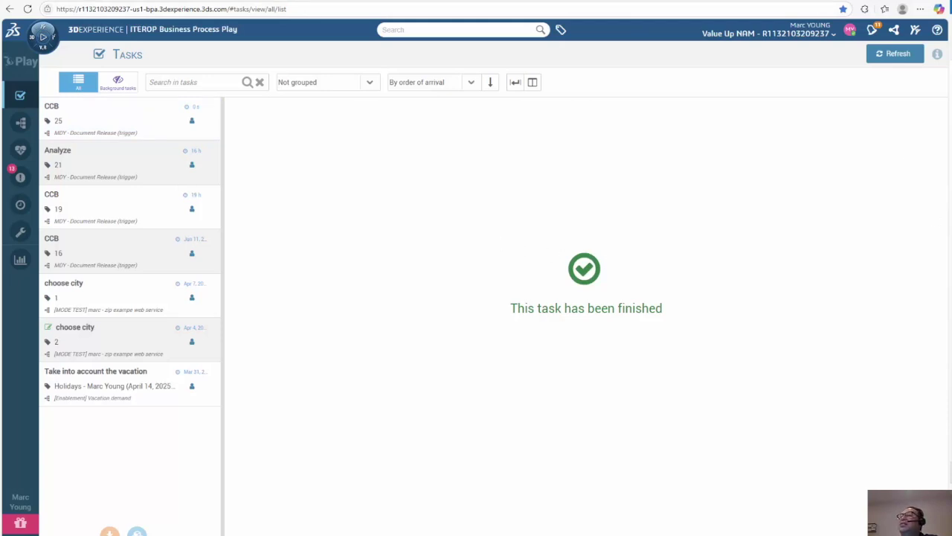
key("alt+Tab")
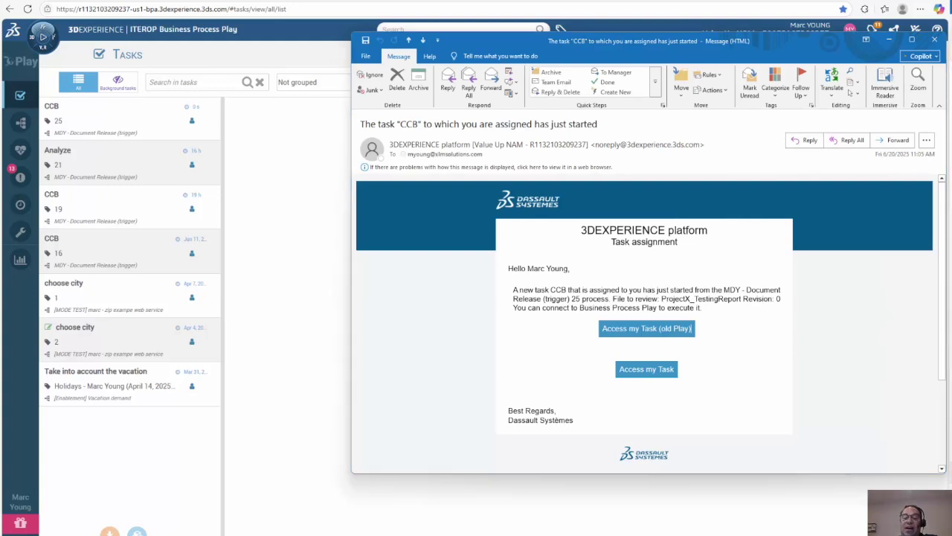
left_click_drag(814, 34, 809, 34)
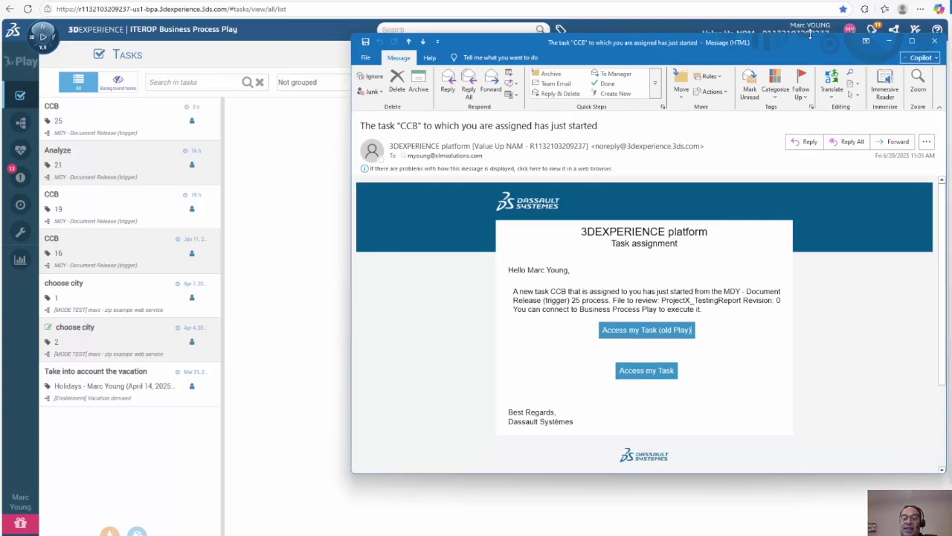
double_click(790, 38)
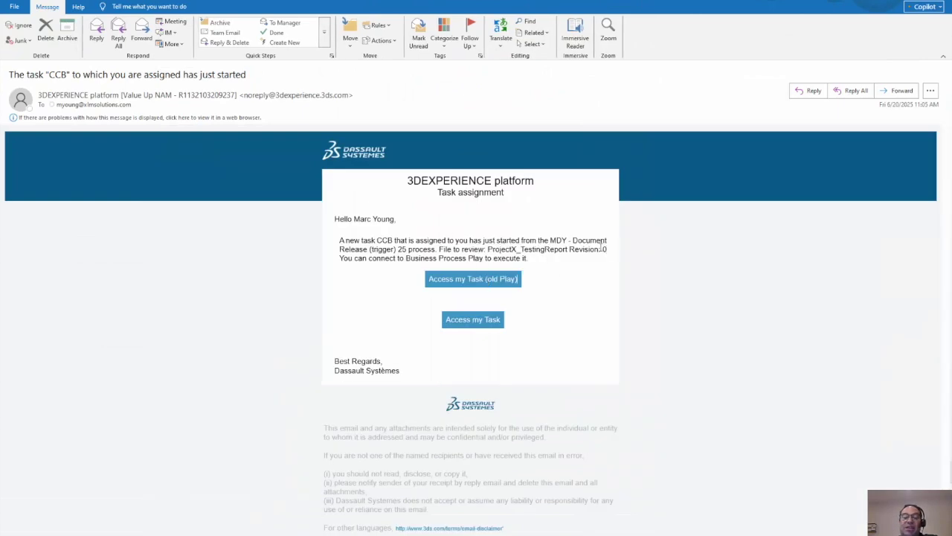
left_click_drag(439, 249, 608, 252)
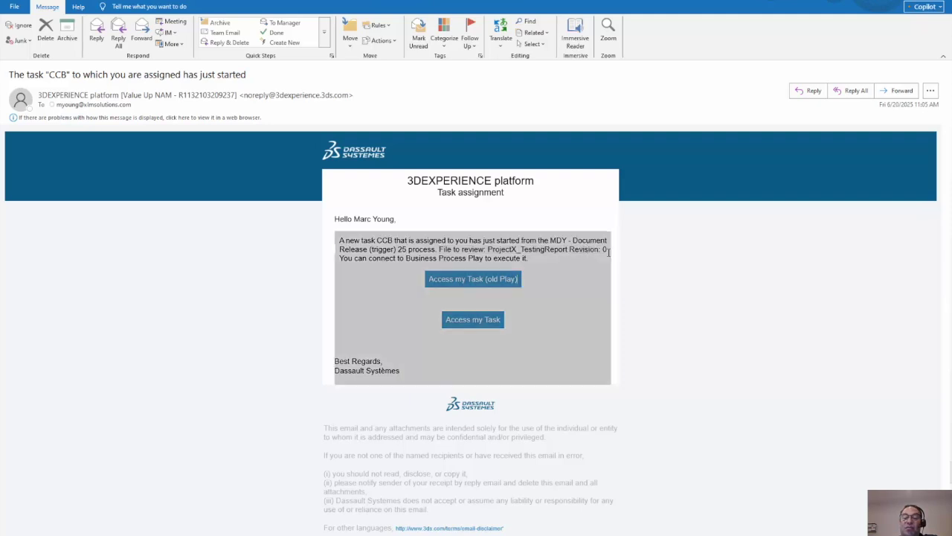
left_click(535, 237)
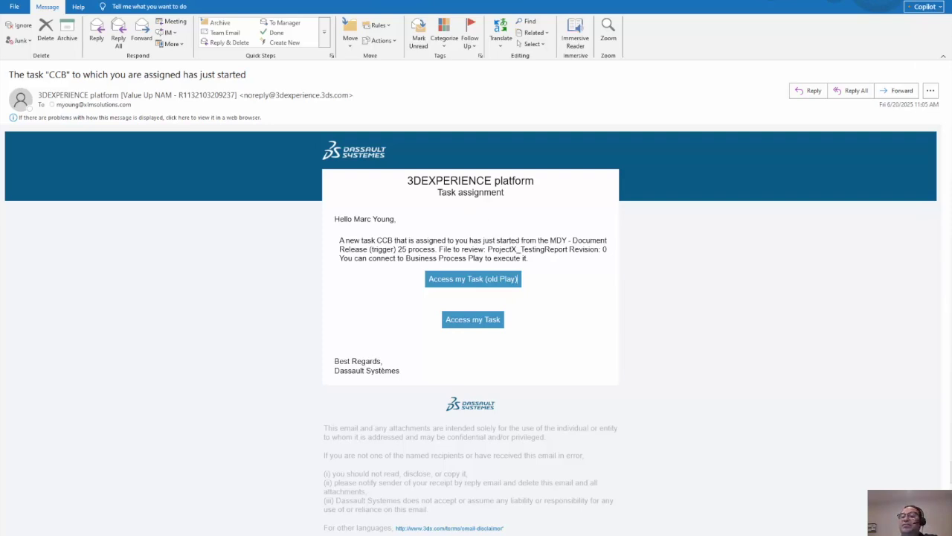
left_click(517, 278)
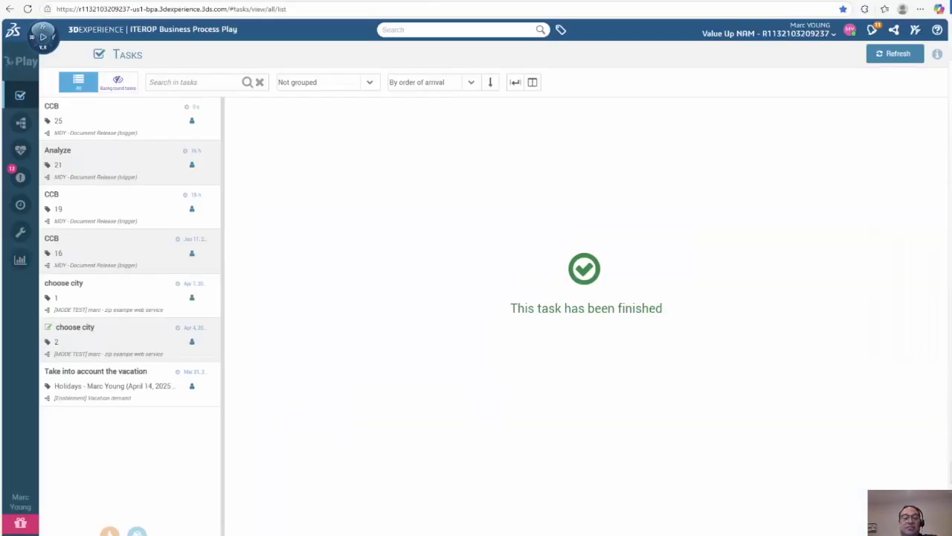
Open the CCB task of process 25, set its action to Accept and finish the task.
left_click(90, 120)
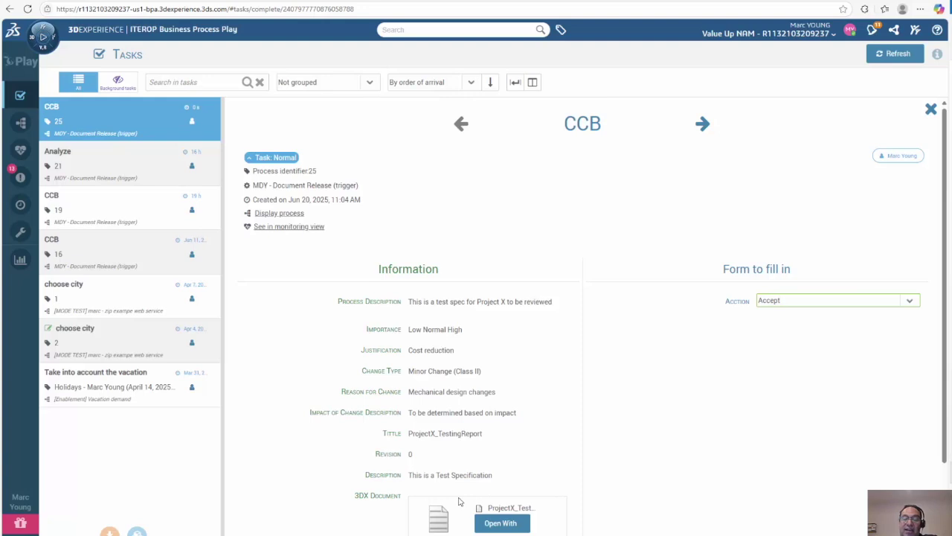
left_click(912, 301)
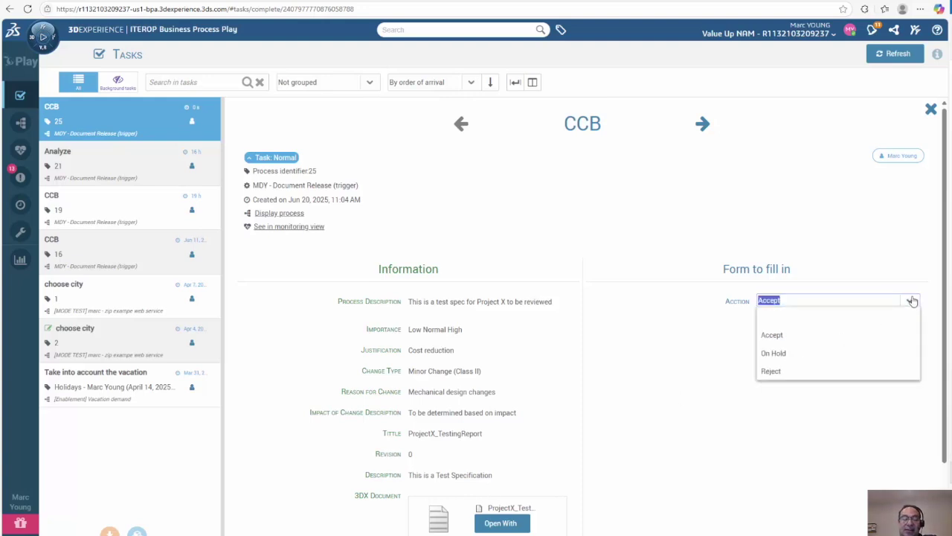
left_click(776, 342)
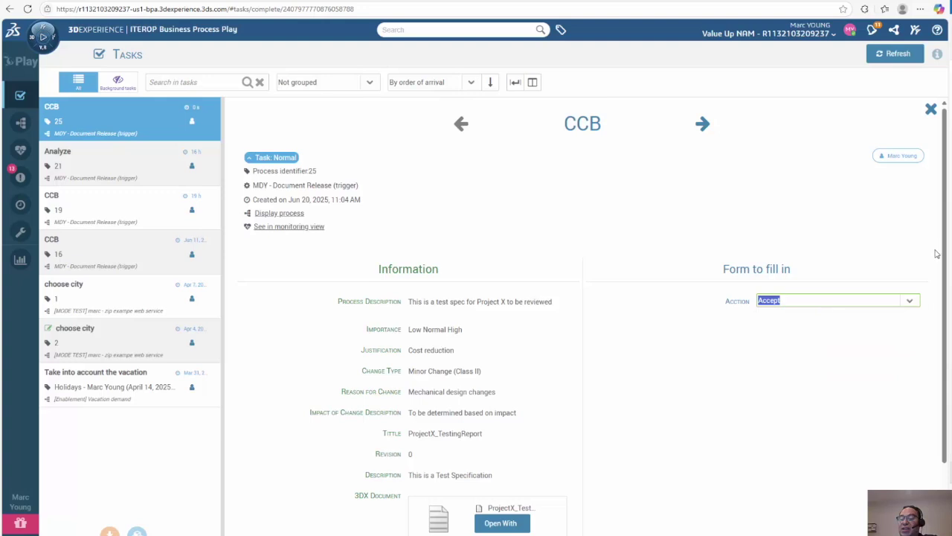
scroll(944, 250, "down", 1)
scroll(943, 250, "down", 1)
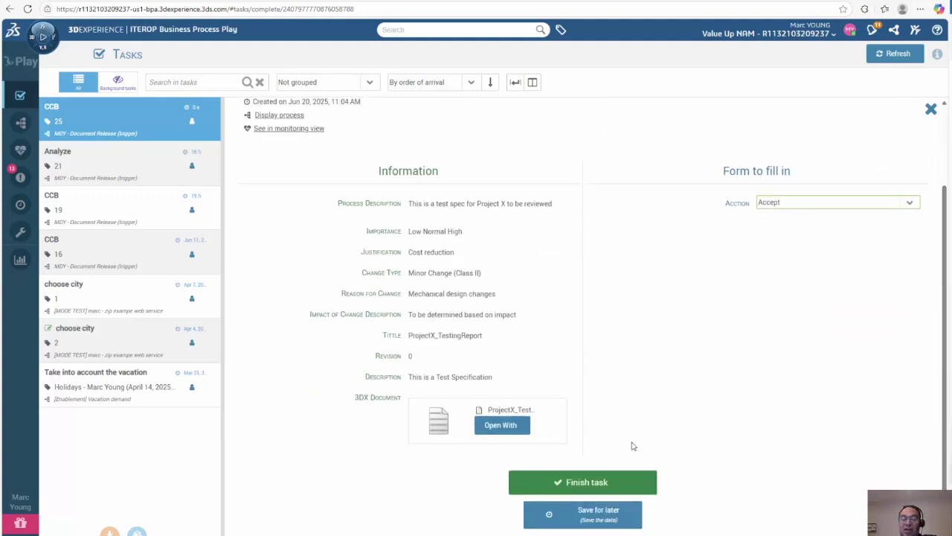
left_click(599, 483)
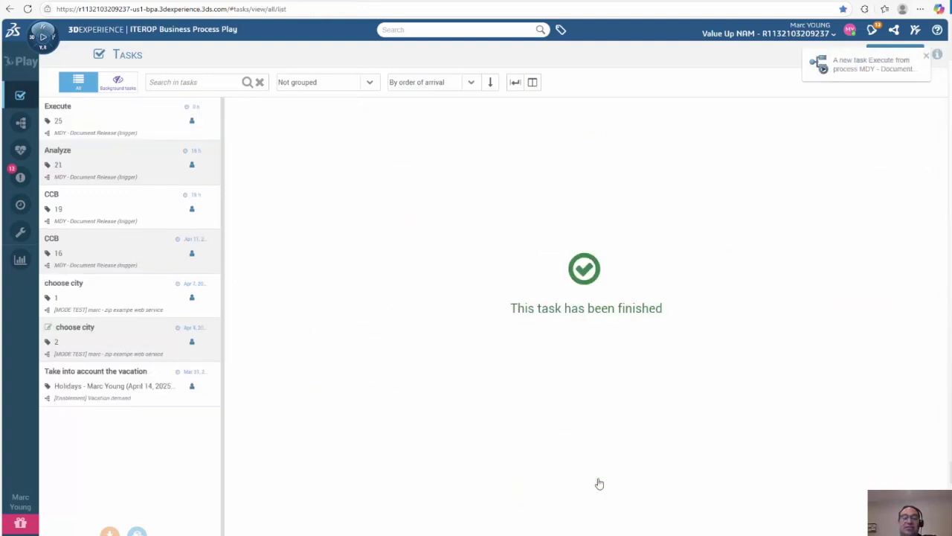
Open the Execute task of process 25 and view its attached 3DX document in 3DPlay.
left_click(96, 115)
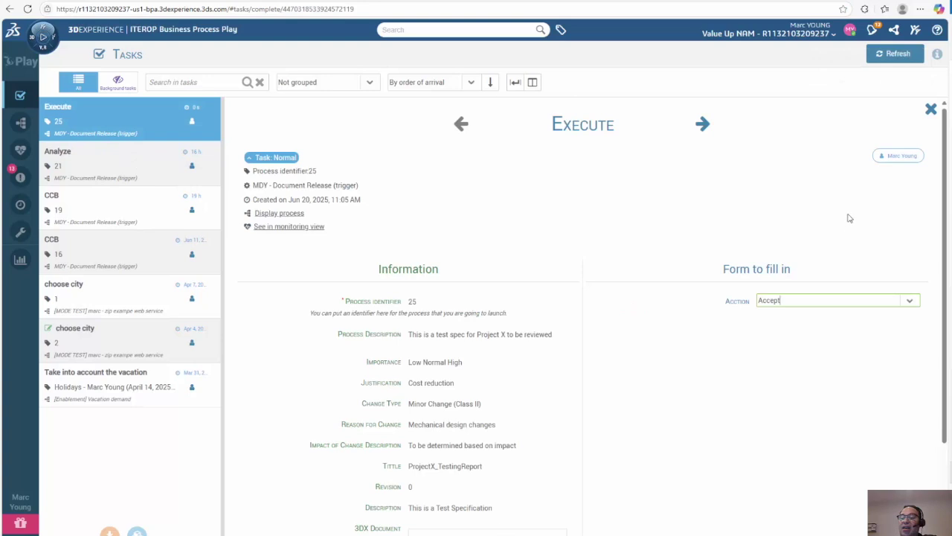
left_click_drag(946, 163, 942, 327)
scroll(920, 246, "up", 1)
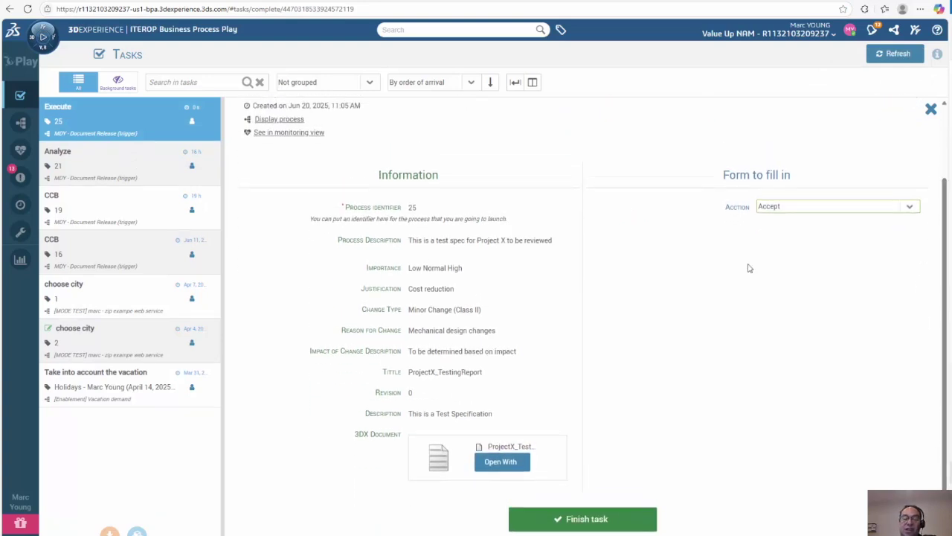
left_click(501, 462)
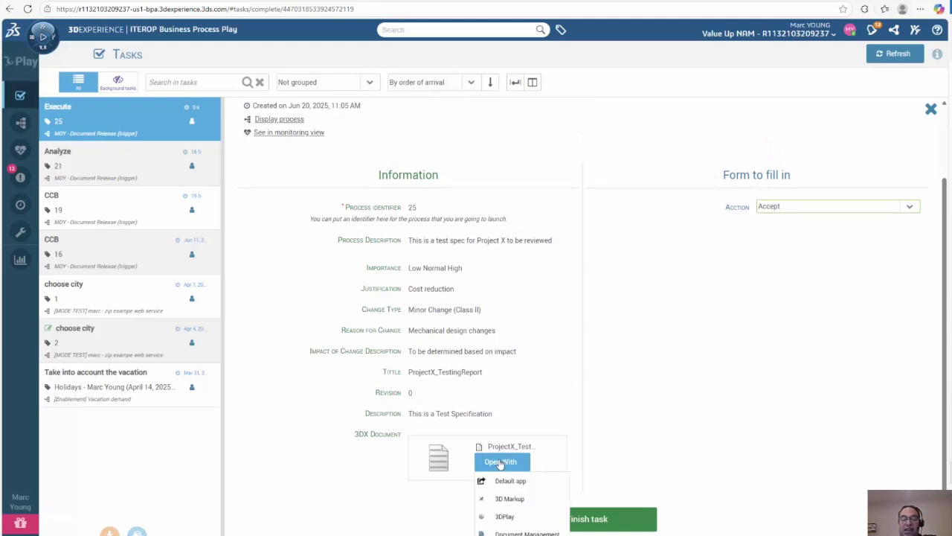
left_click(533, 517)
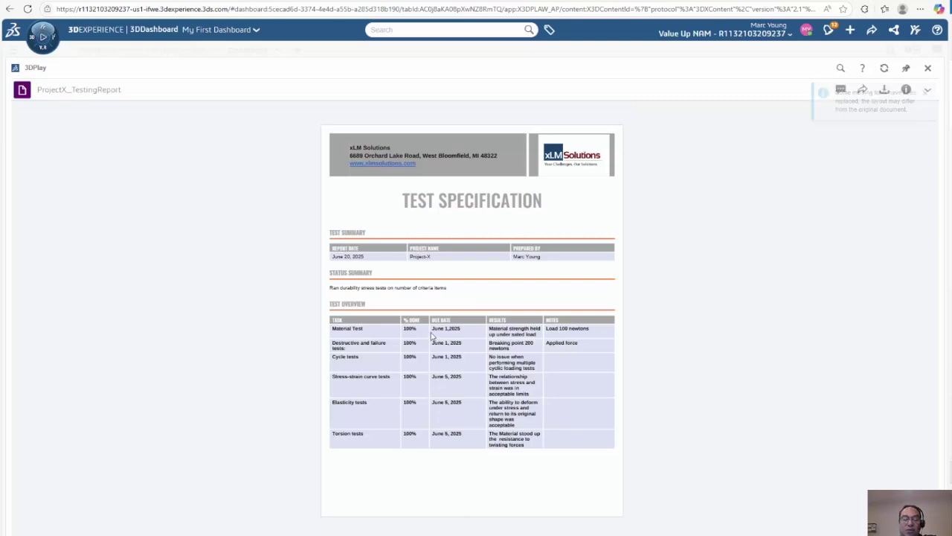
Circle the blank Notes areas around the cycle tests and the stress-strain curve tests in red freehand, and save a screenshot of the markup.
left_click(369, 528)
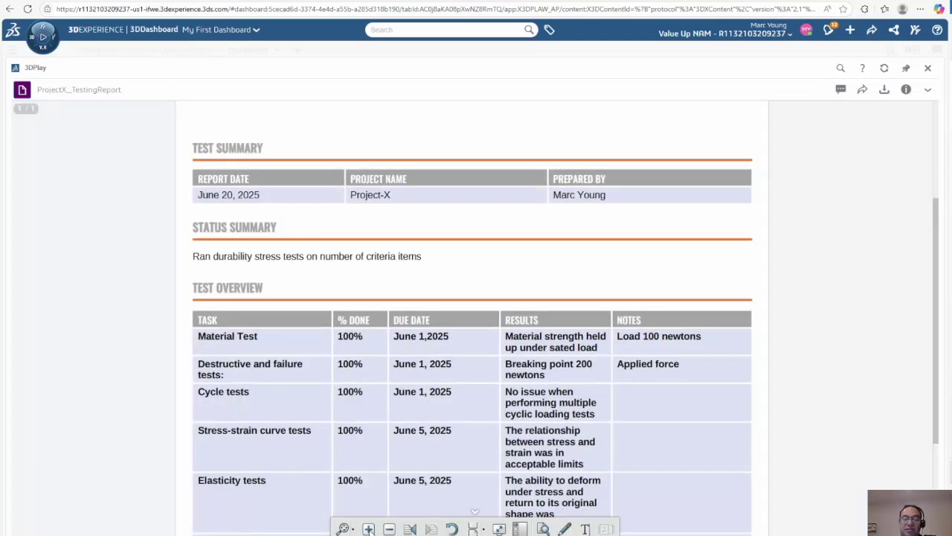
left_click(368, 528)
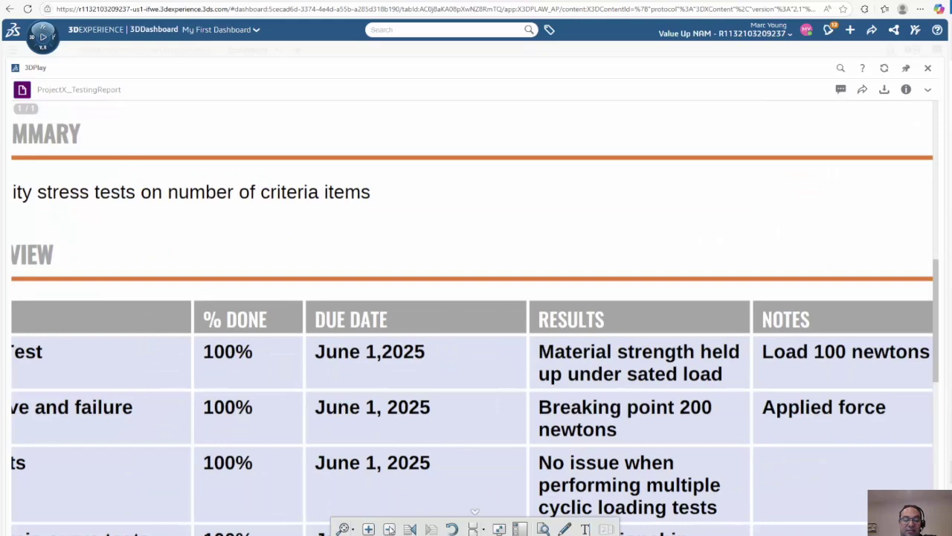
left_click(389, 529)
left_click(564, 528)
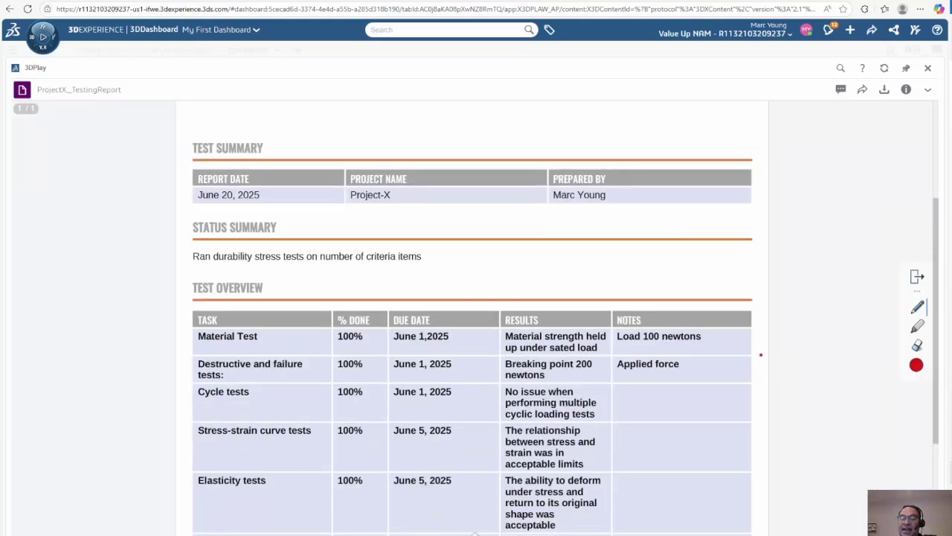
mouse_move(665, 360)
left_mouse_down()
mouse_move(595, 366)
mouse_move(698, 445)
left_mouse_up()
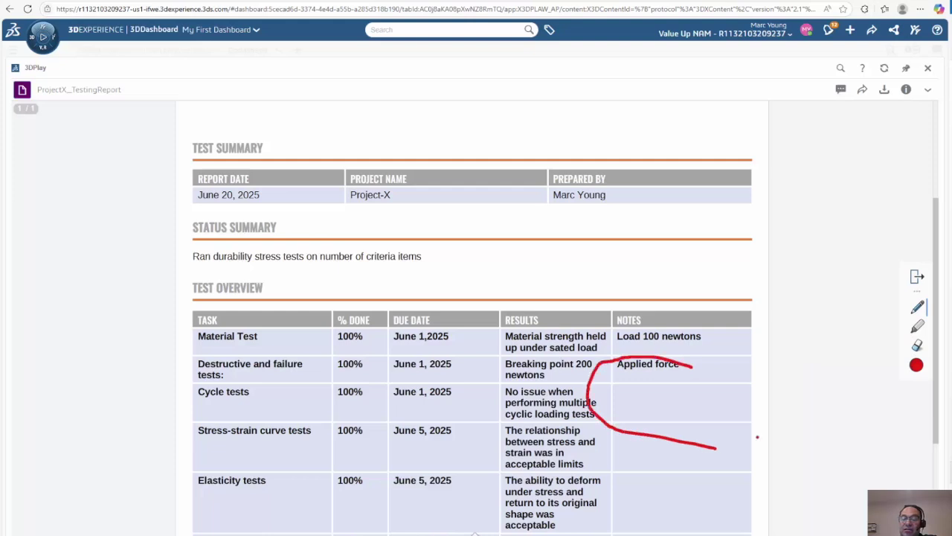
mouse_move(693, 369)
left_mouse_down()
mouse_move(611, 378)
mouse_move(591, 410)
mouse_move(669, 435)
mouse_move(761, 424)
mouse_move(743, 397)
mouse_move(694, 375)
left_mouse_up()
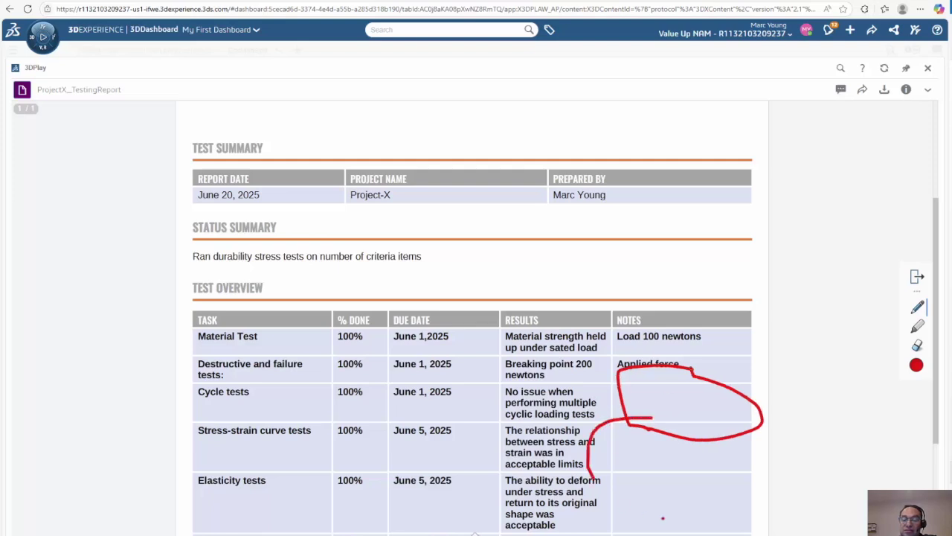
mouse_move(680, 424)
left_mouse_down()
mouse_move(606, 464)
mouse_move(624, 497)
mouse_move(720, 499)
mouse_move(704, 452)
mouse_move(680, 426)
left_mouse_up()
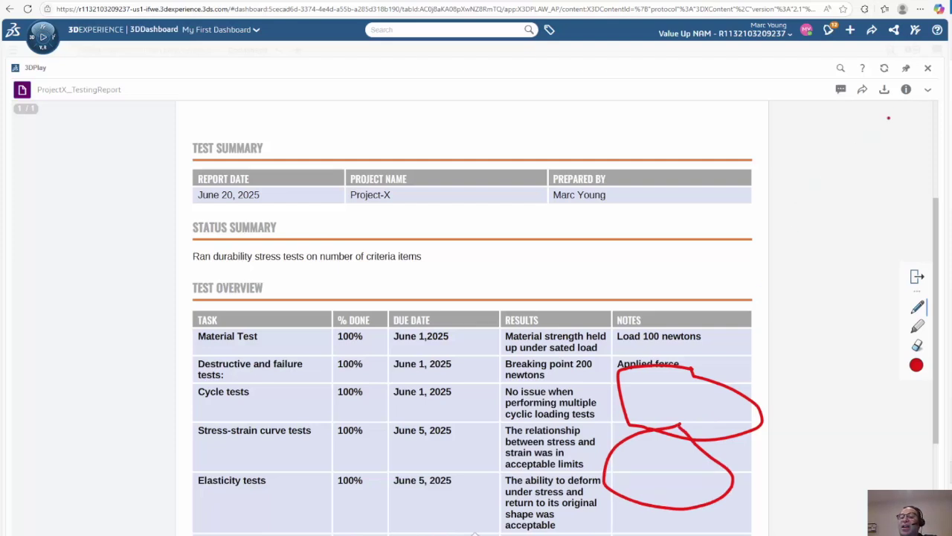
left_click(928, 89)
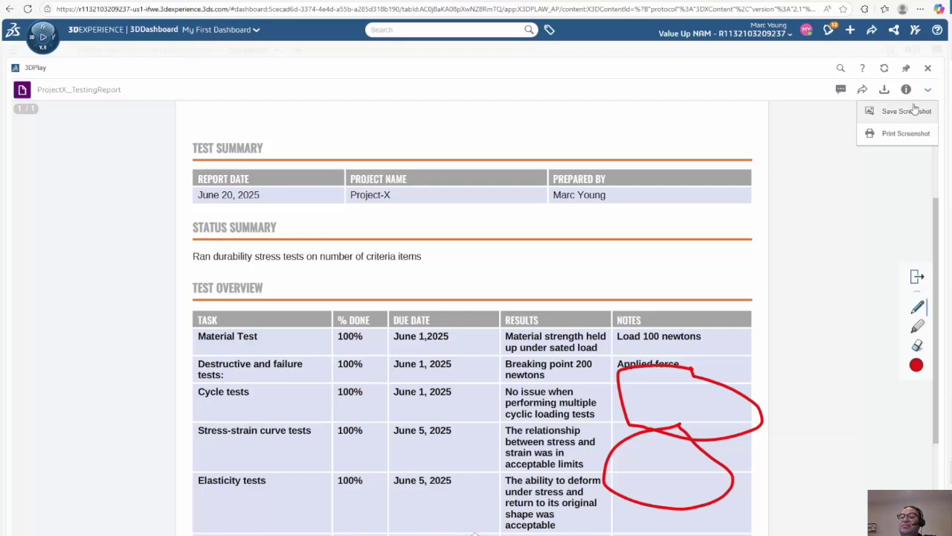
left_click(912, 110)
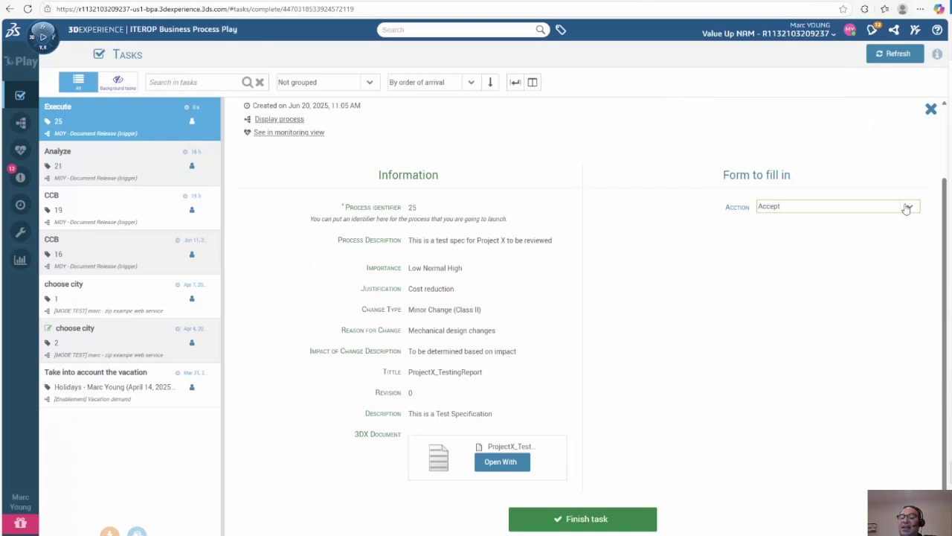
Set the Execute task's action to Reject to Analyze with the reject reason "Missing notesf for two of the tests".
left_click(912, 209)
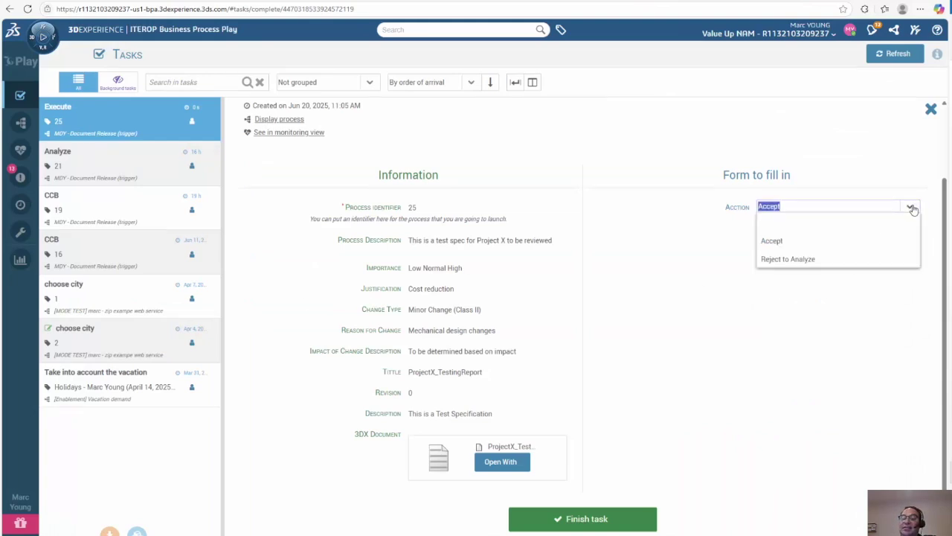
left_click(791, 259)
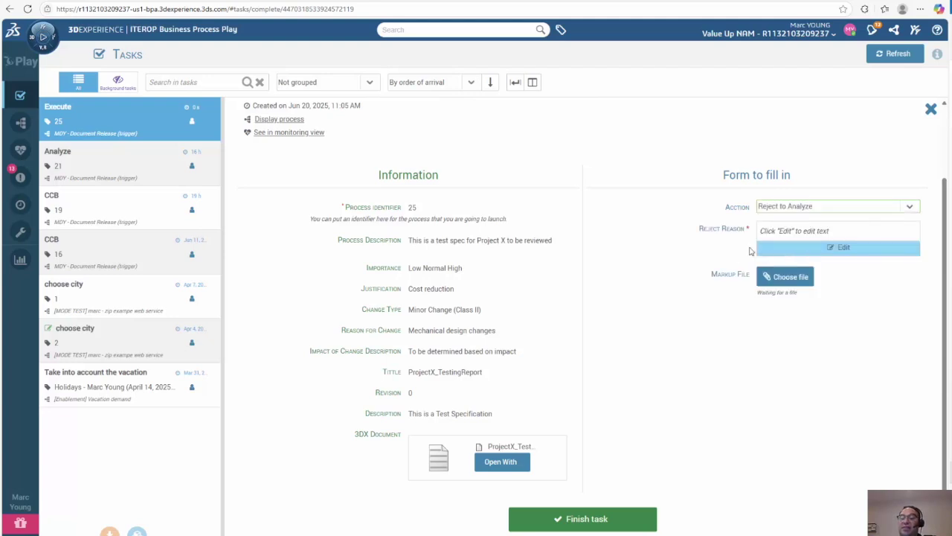
left_click(843, 250)
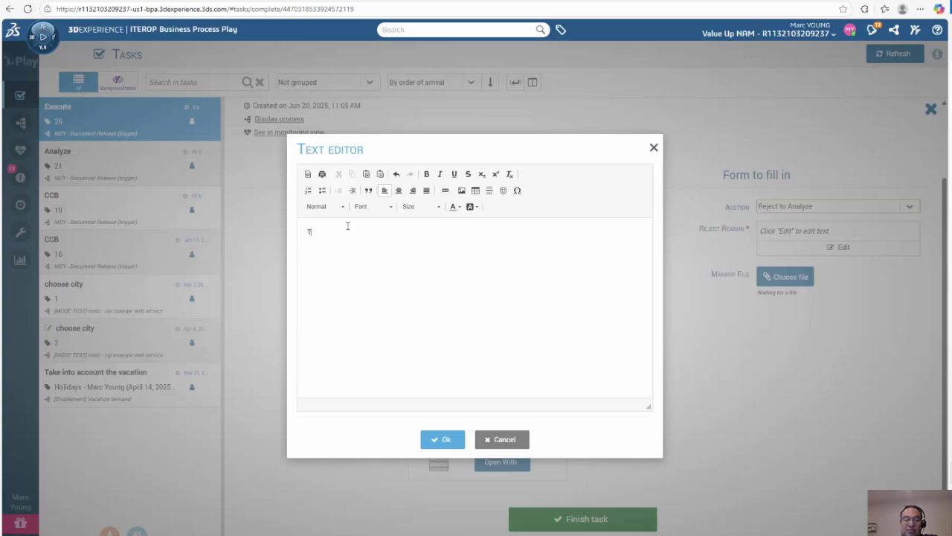
type("sing notes for two")
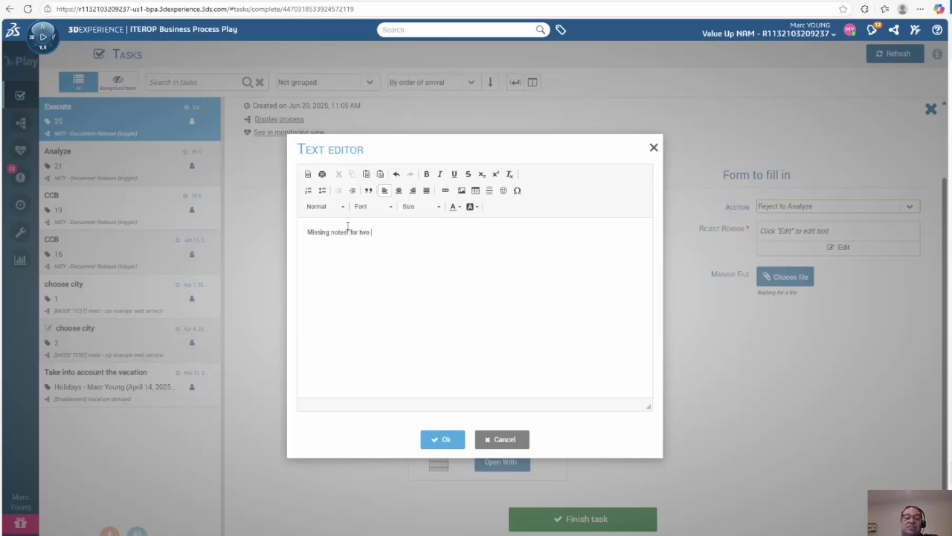
key("BackSpace")
key("BackSpace")
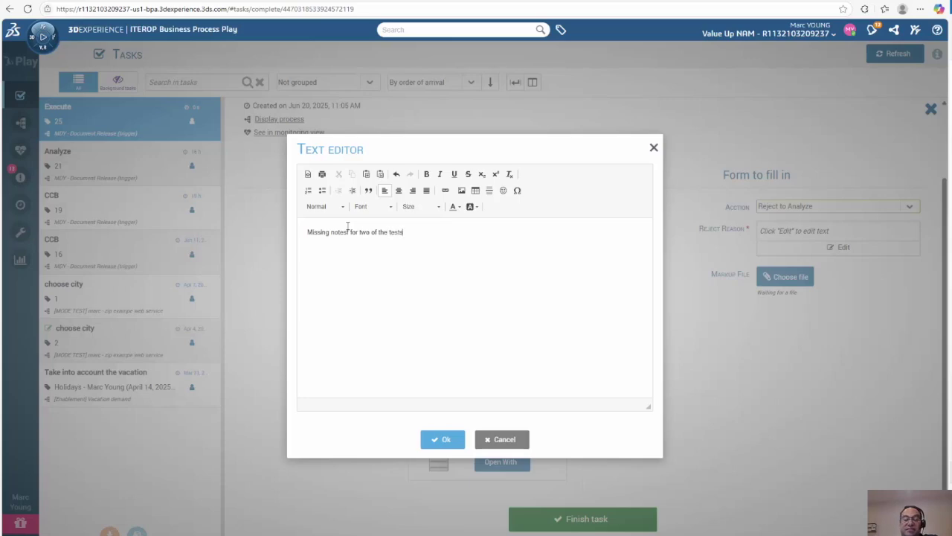
left_click(445, 439)
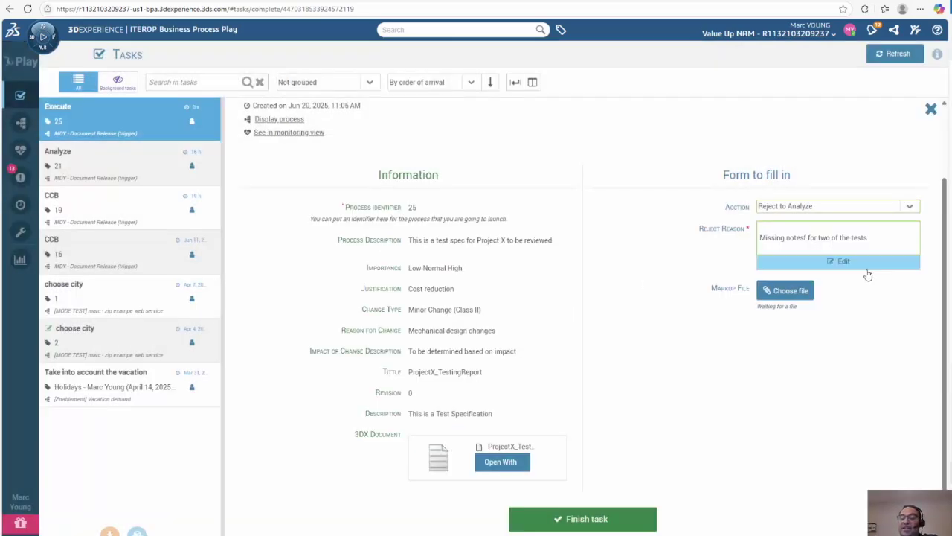
Attach 3DPlay_Screenshot.png from the InteropWork folder as the markup file and finish the Execute task.
left_click(796, 294)
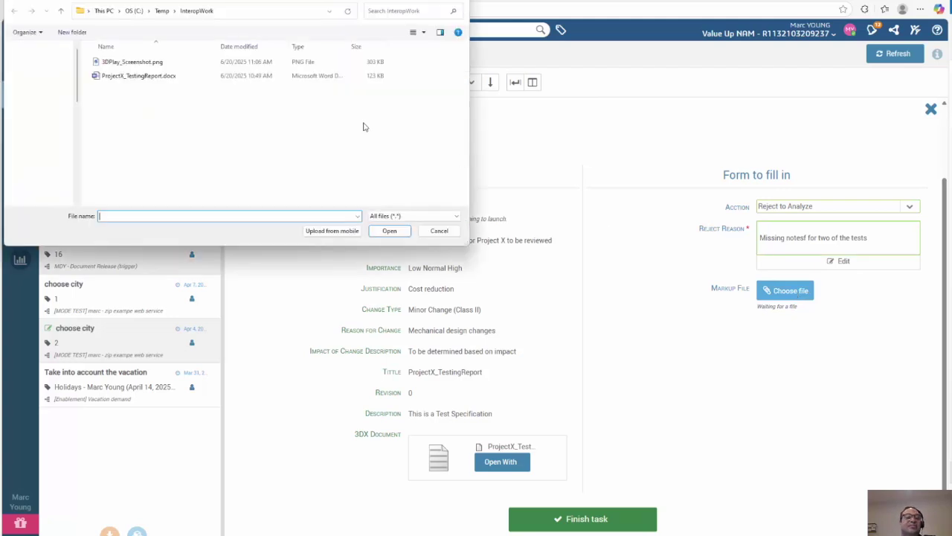
left_click(146, 62)
left_click(388, 230)
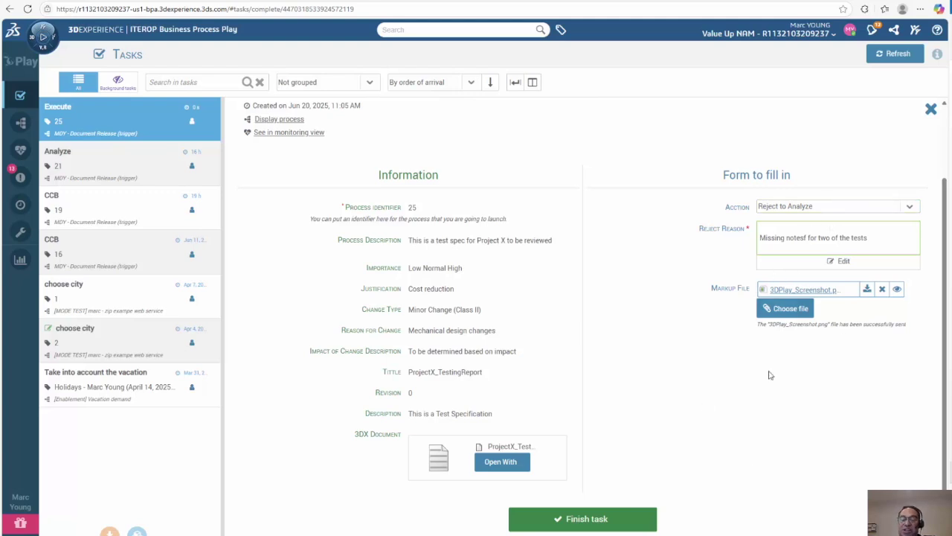
left_click(570, 523)
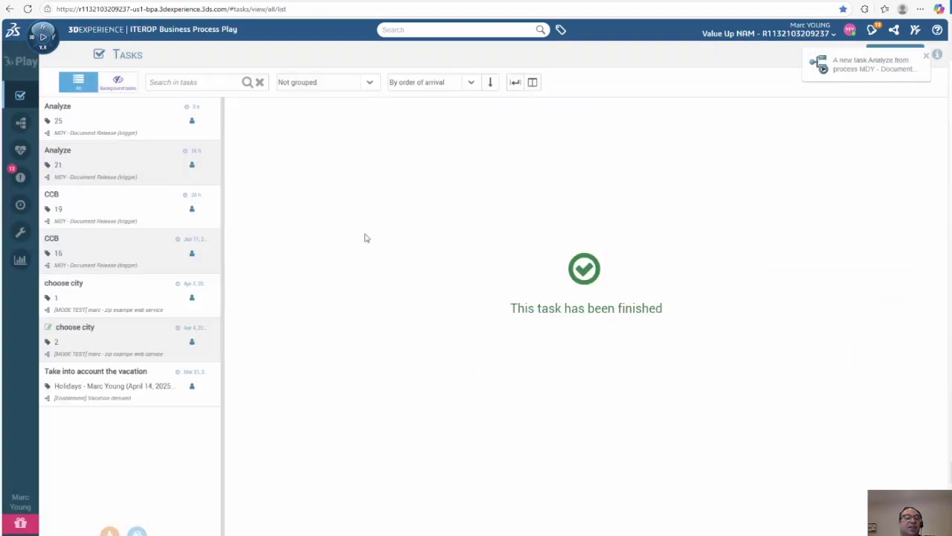
Open the returned Analyze task of process 25 and preview its attached markup file.
left_click(114, 122)
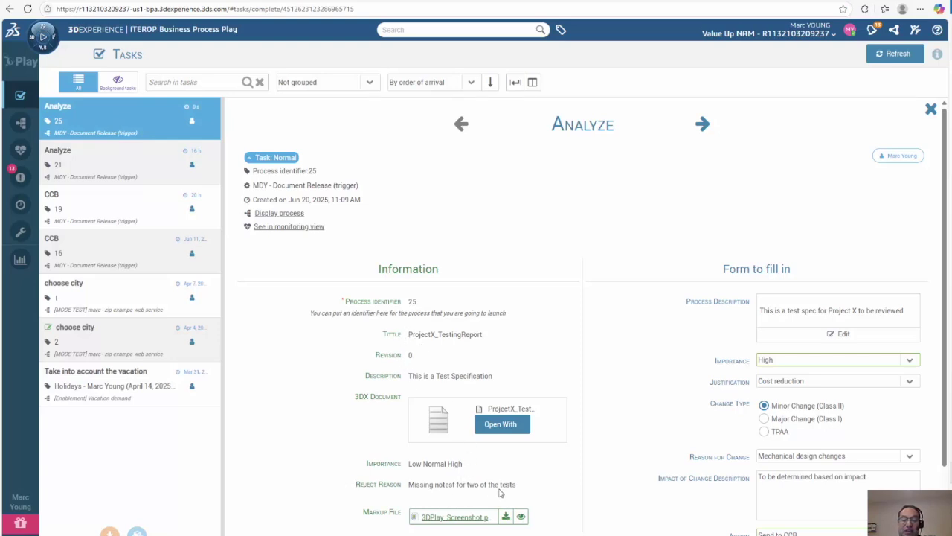
left_click(522, 516)
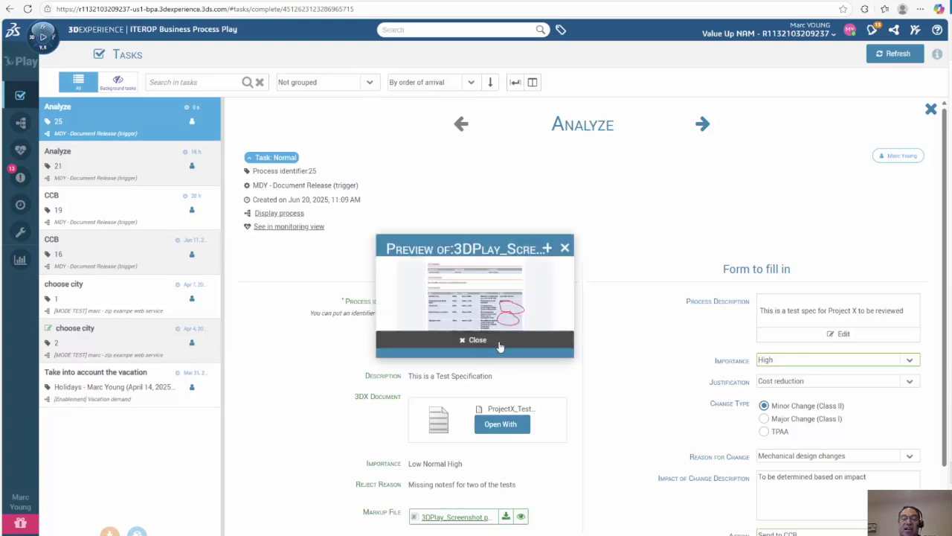
View the attached markup screenshot at full size to check the circled notes, and close the preview.
left_click(547, 247)
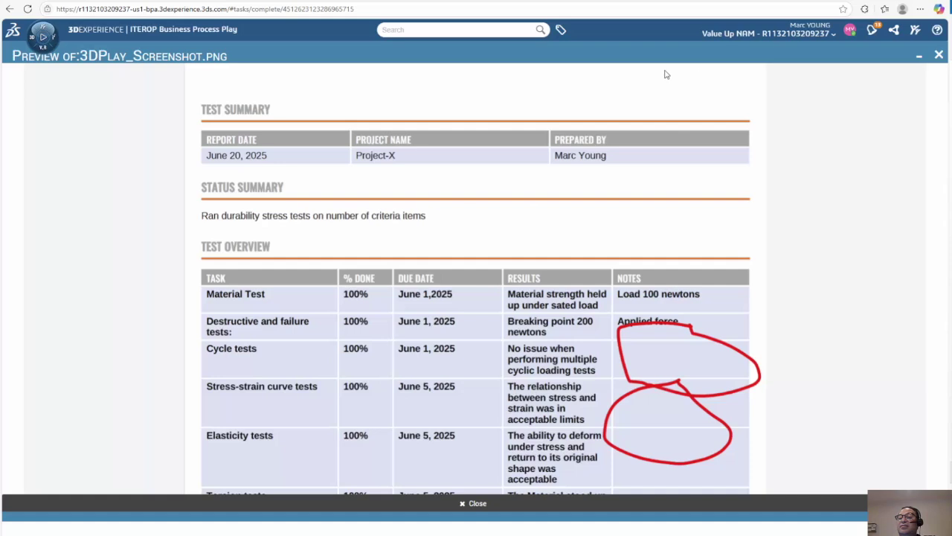
left_click(939, 56)
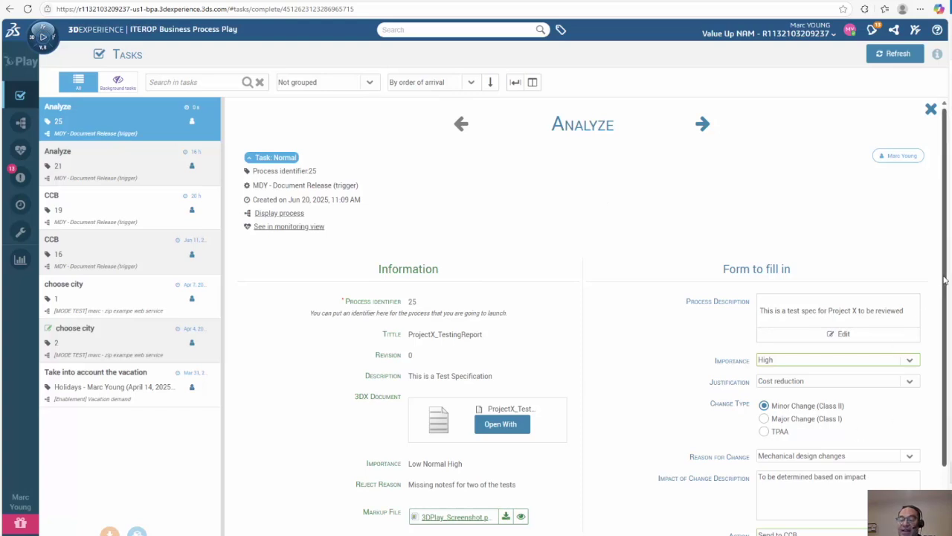
Set the action of process 25's Analyze task to Reject and finish the task.
scroll(947, 292, "down", 1)
scroll(946, 313, "down", 1)
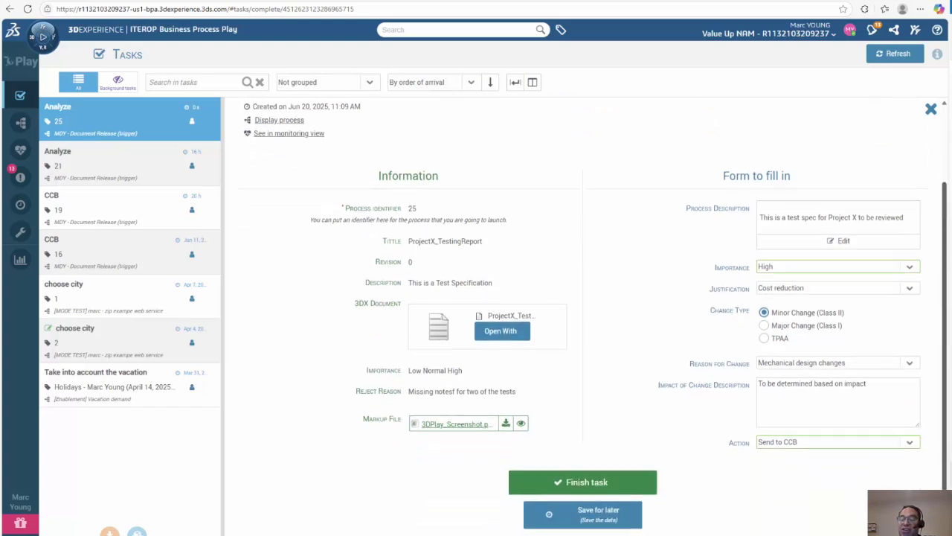
left_click(913, 445)
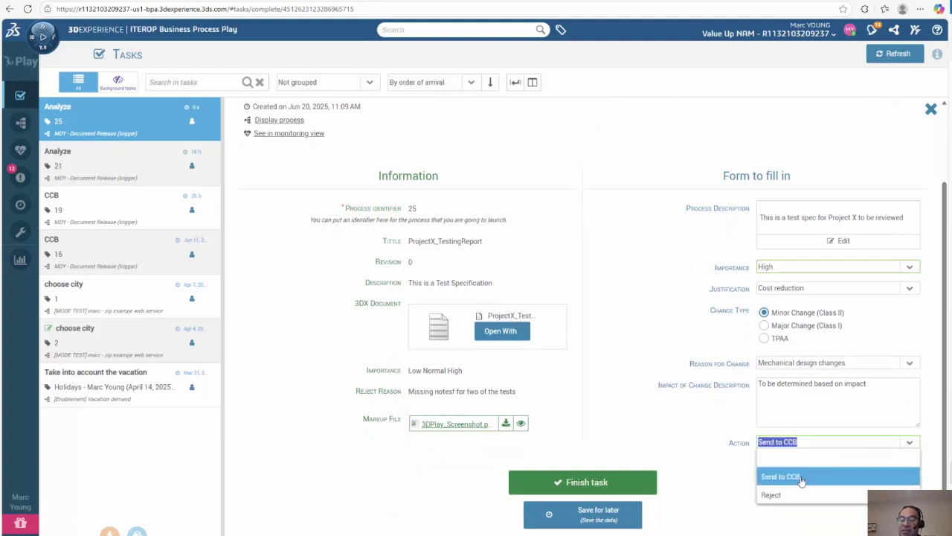
left_click(792, 493)
left_click(622, 485)
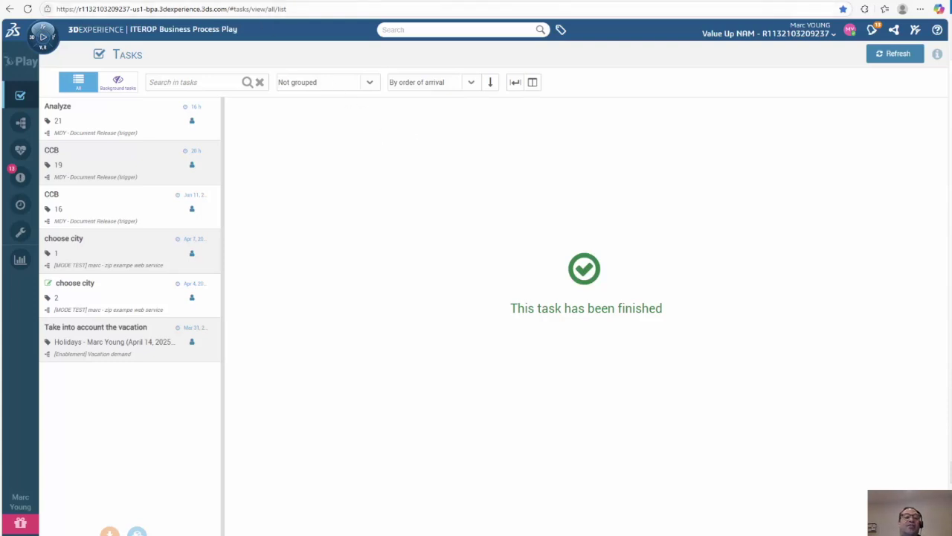
Switch to the DocManager dashboard, refresh the documents and create new revision 1 of ProjectX_TestingReport.
key("ctrl+Tab")
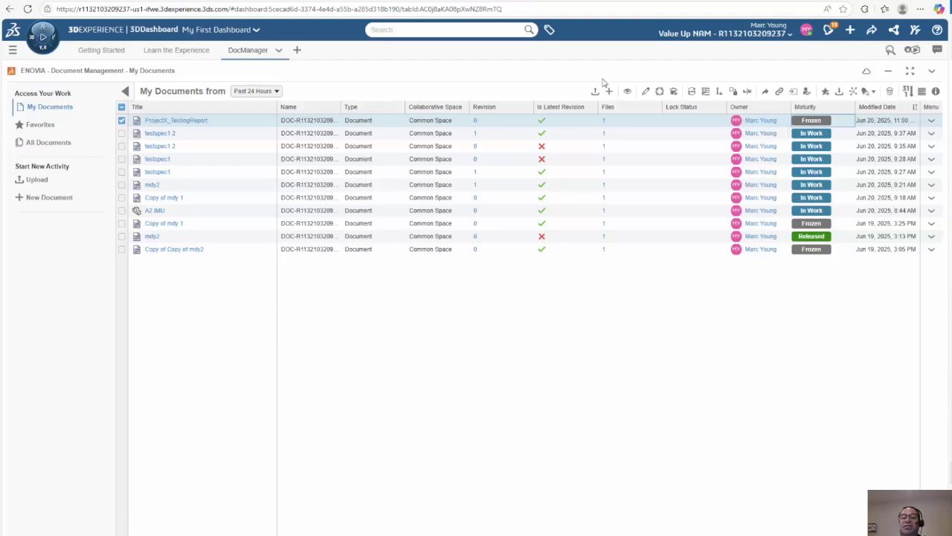
left_click(929, 72)
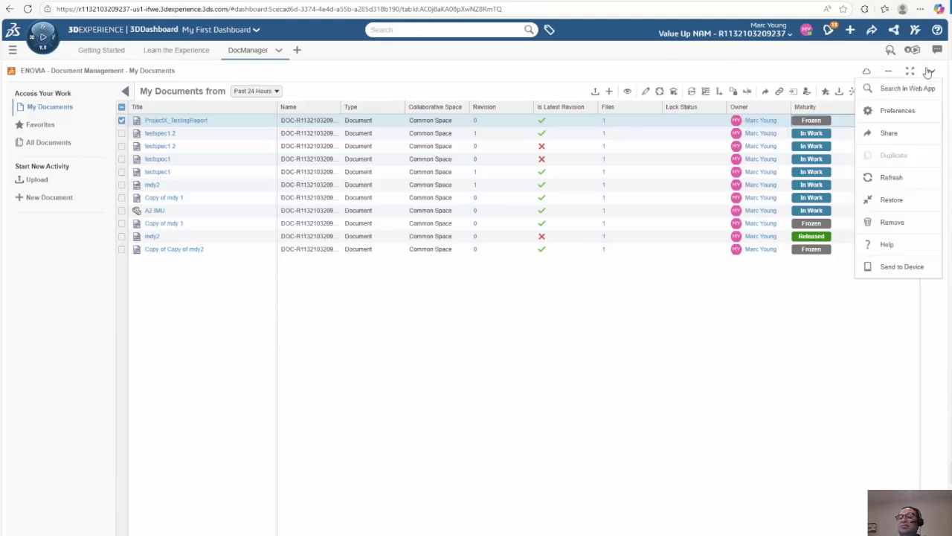
left_click(893, 178)
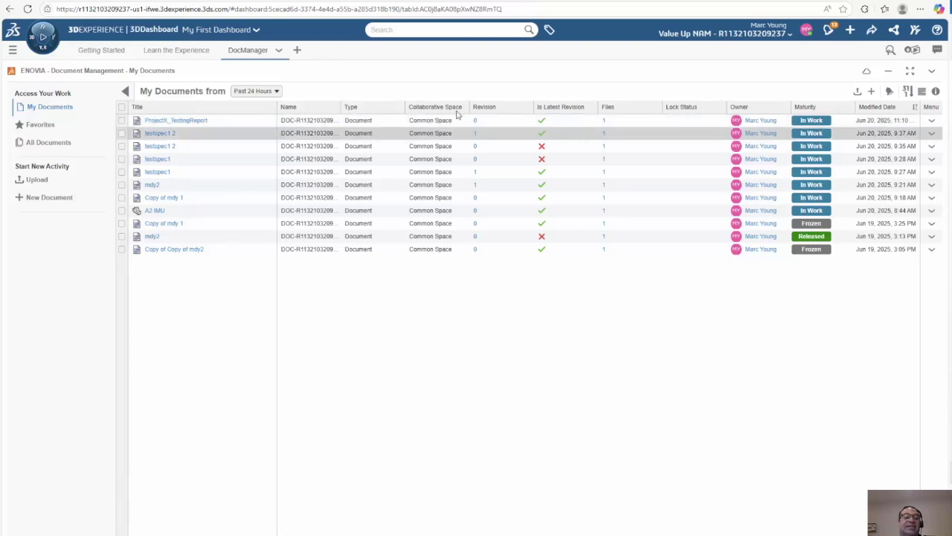
right_click(494, 125)
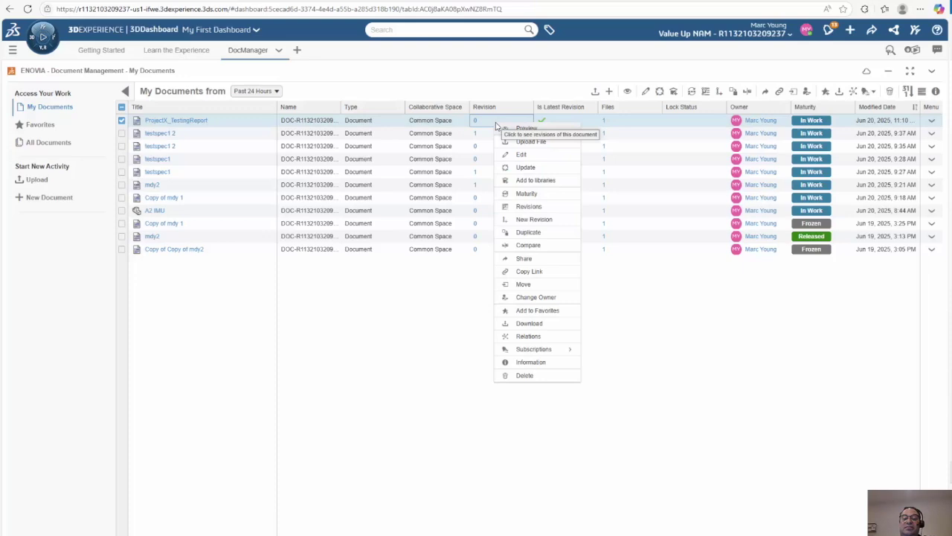
left_click(534, 220)
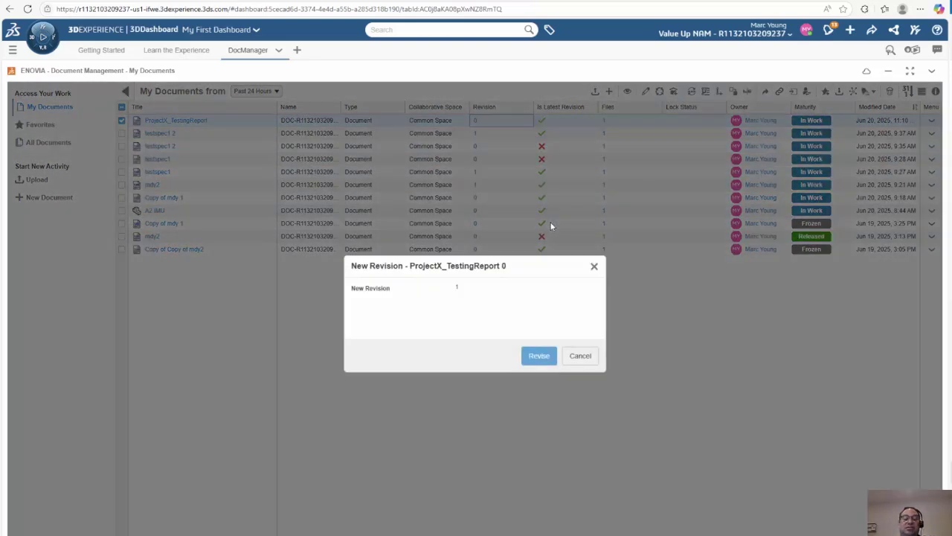
left_click(544, 355)
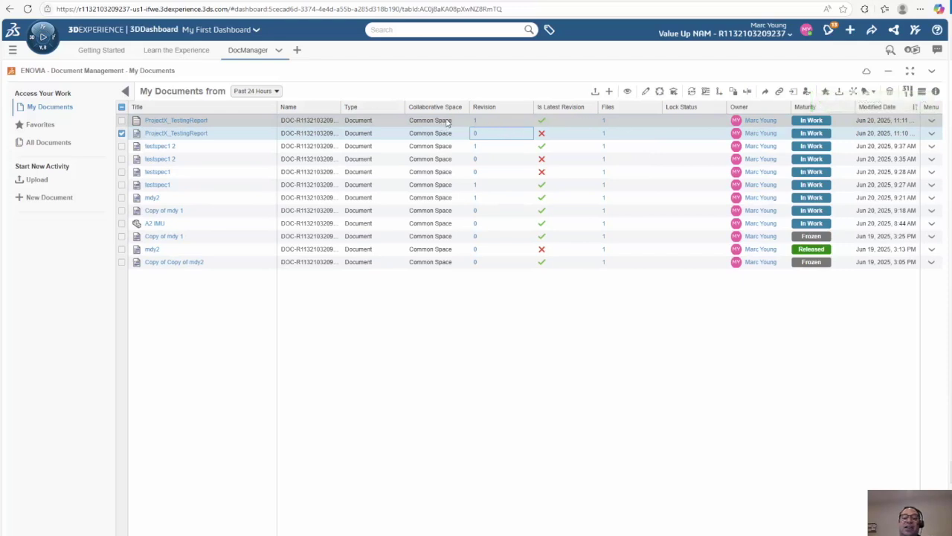
Update revision 1 with ProjectX_TestingReport.docx and a comment about adding notes for the tests, and set its maturity to Frozen.
right_click(484, 125)
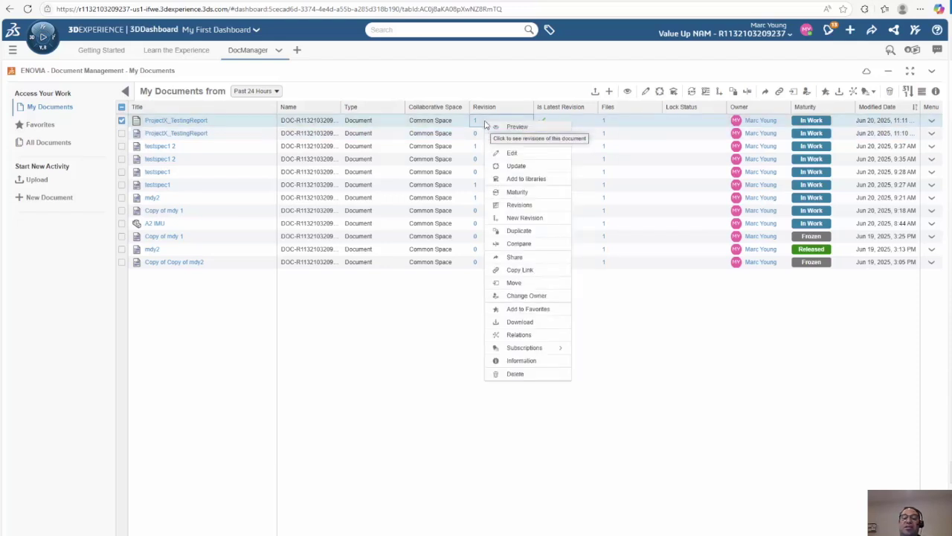
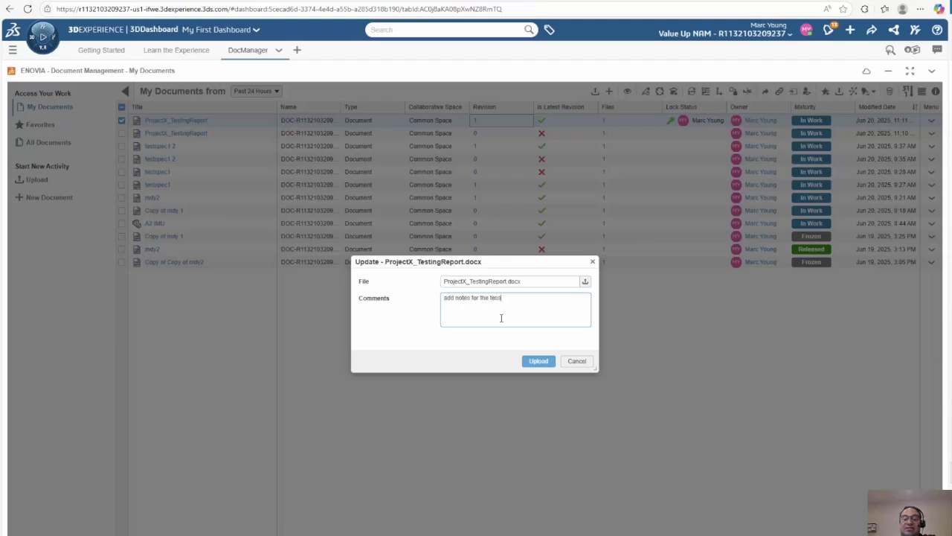
left_click(541, 362)
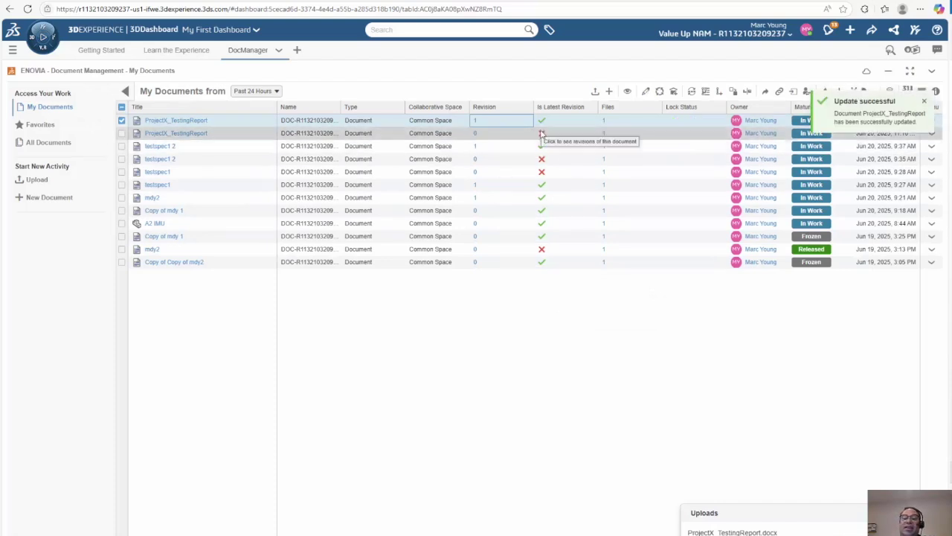
left_click(926, 102)
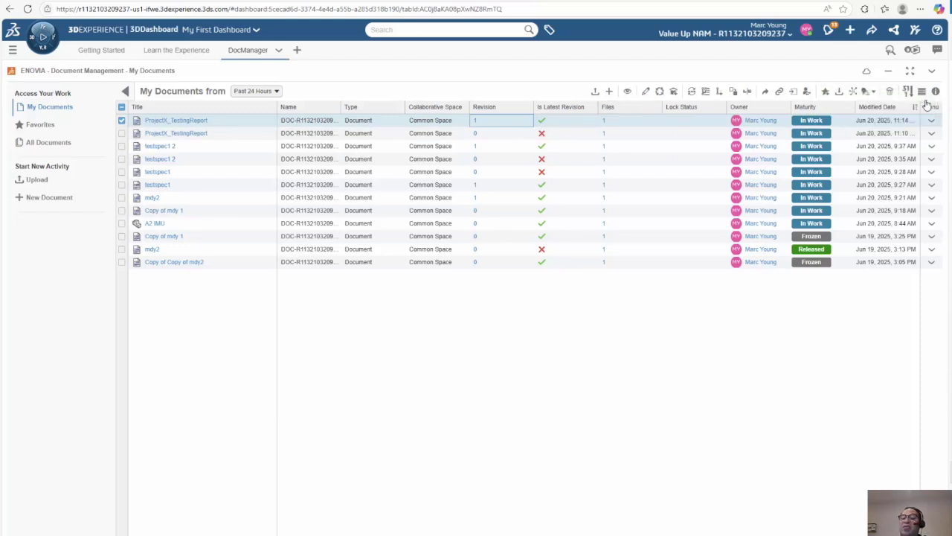
left_click(812, 122)
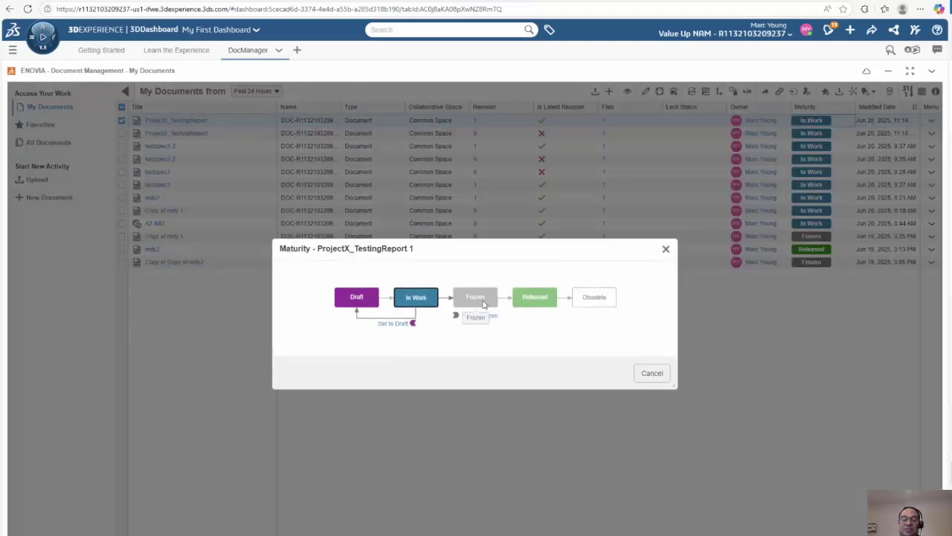
left_click(477, 317)
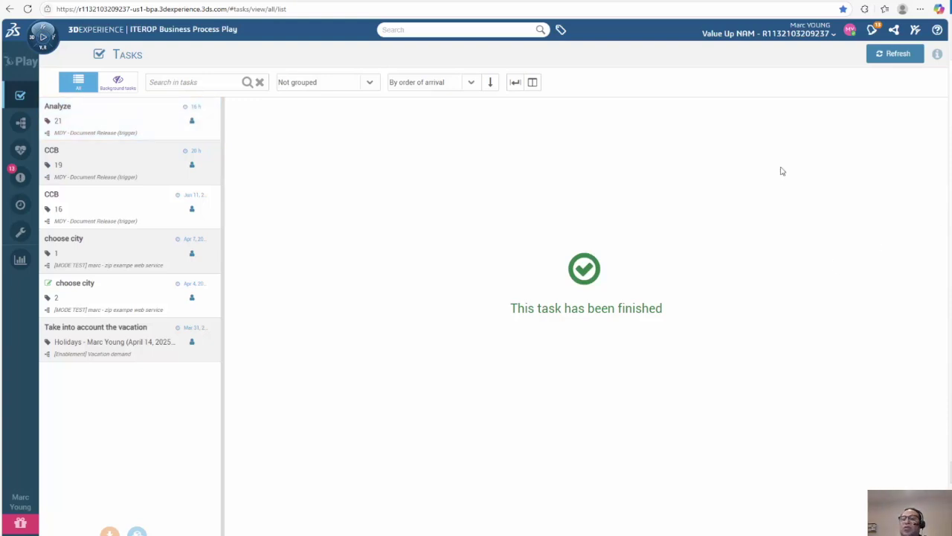
Refresh the task list in ITEROP Business Process Play and open the Analyze task of process 26.
left_click(891, 54)
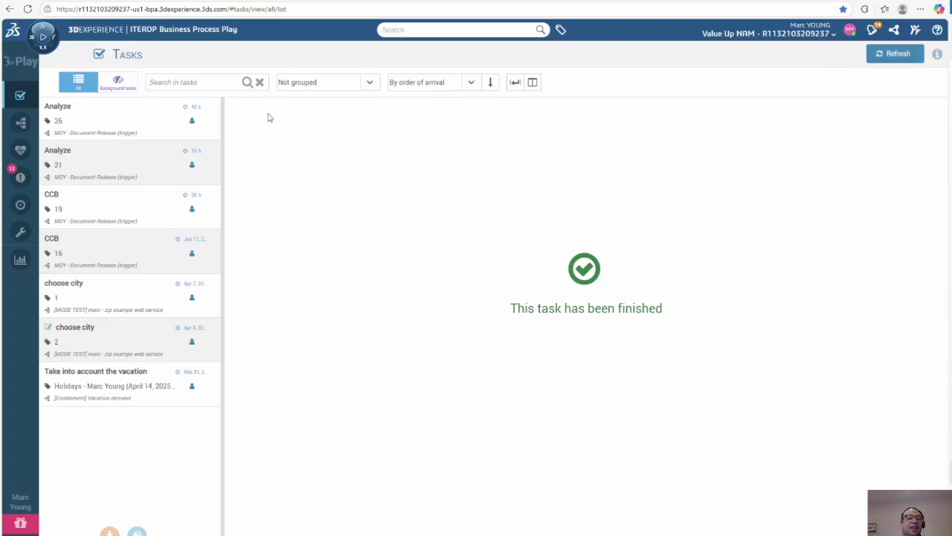
left_click(85, 125)
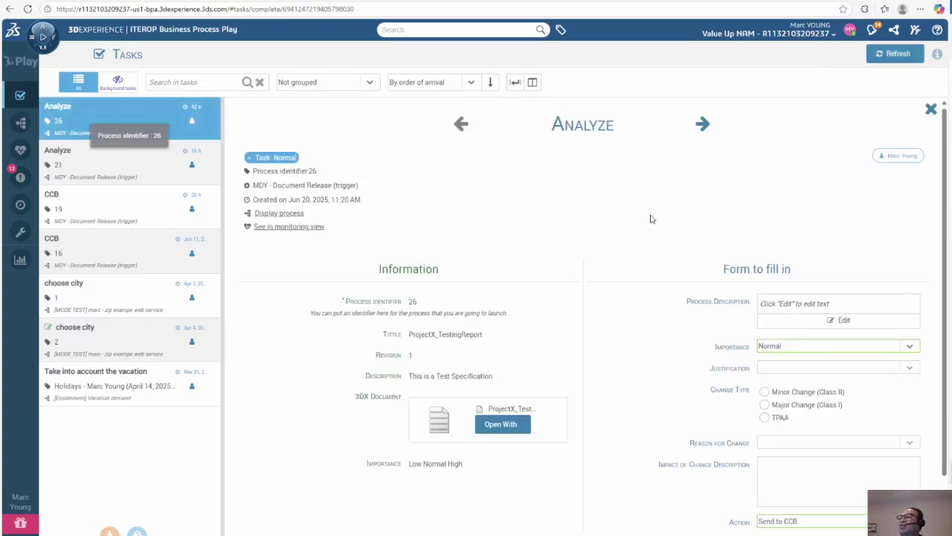
Check the document title and revision in the Analyze task's notification e-mail in Outlook, and return to the task.
key("alt+Tab")
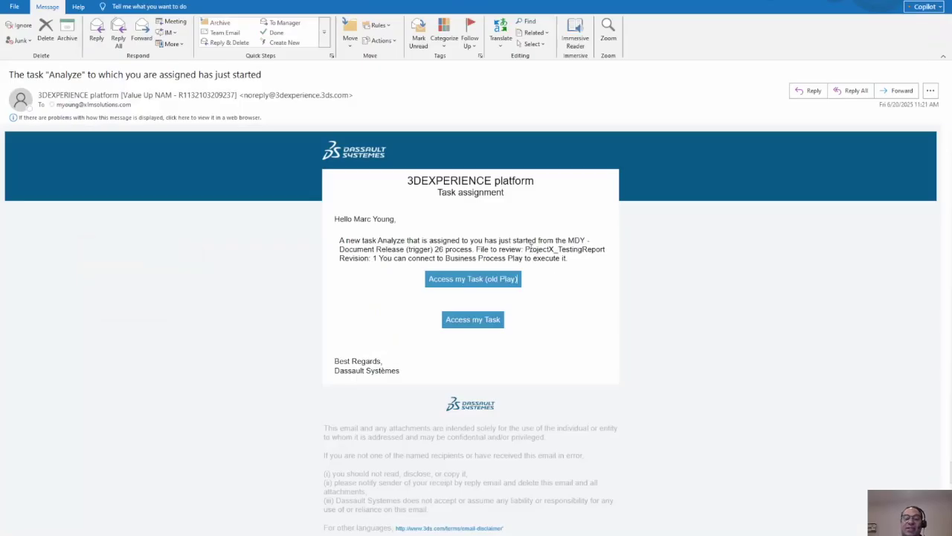
left_click_drag(525, 249, 385, 259)
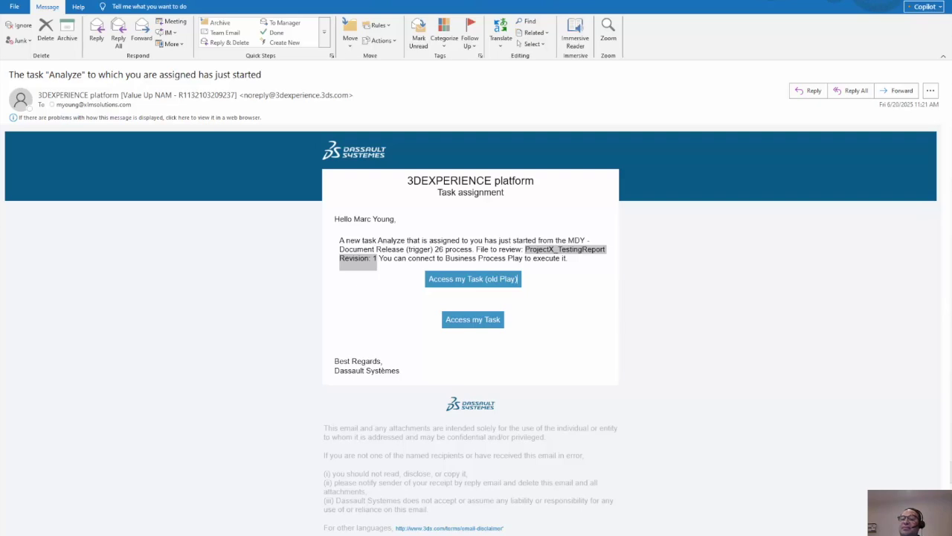
key("alt+Tab")
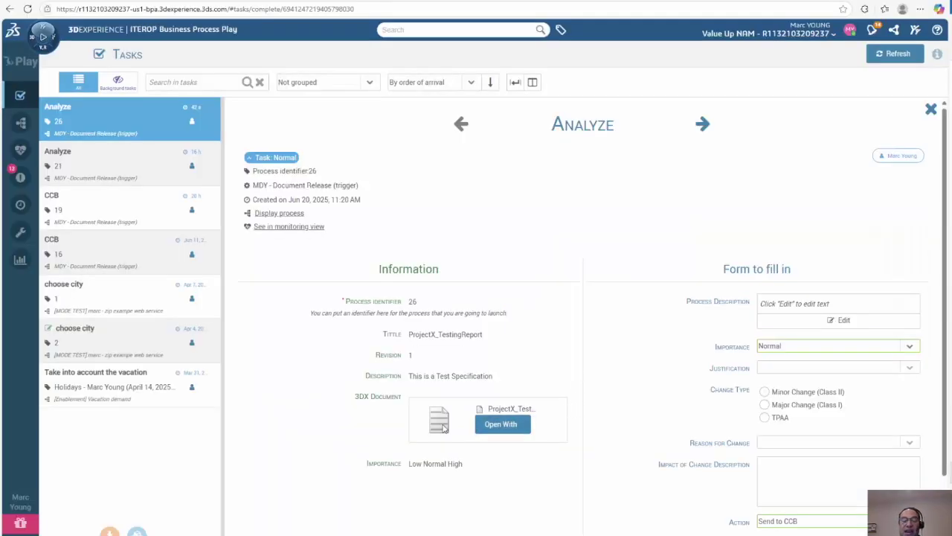
Open the task's attached document in 3DPlay to review the test notes, and return to the Analyze task.
left_click(505, 429)
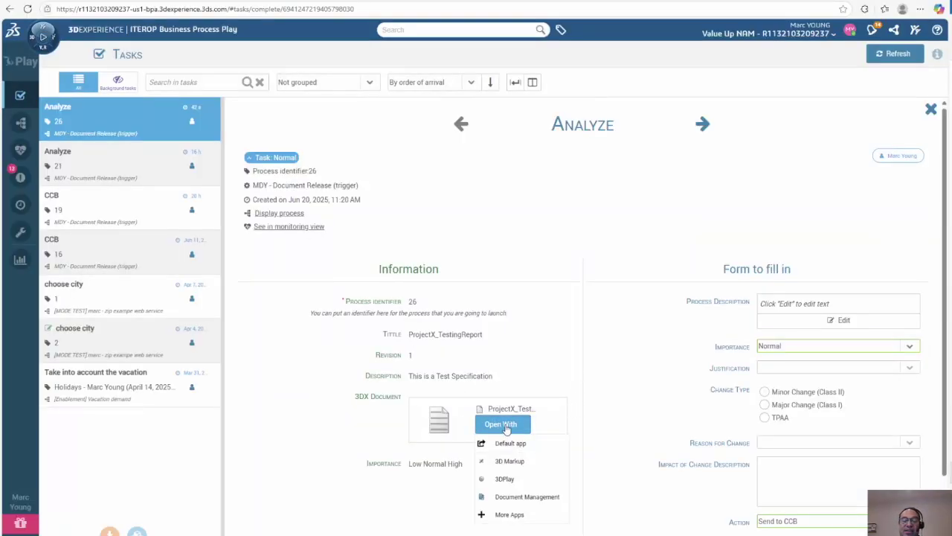
left_click(526, 480)
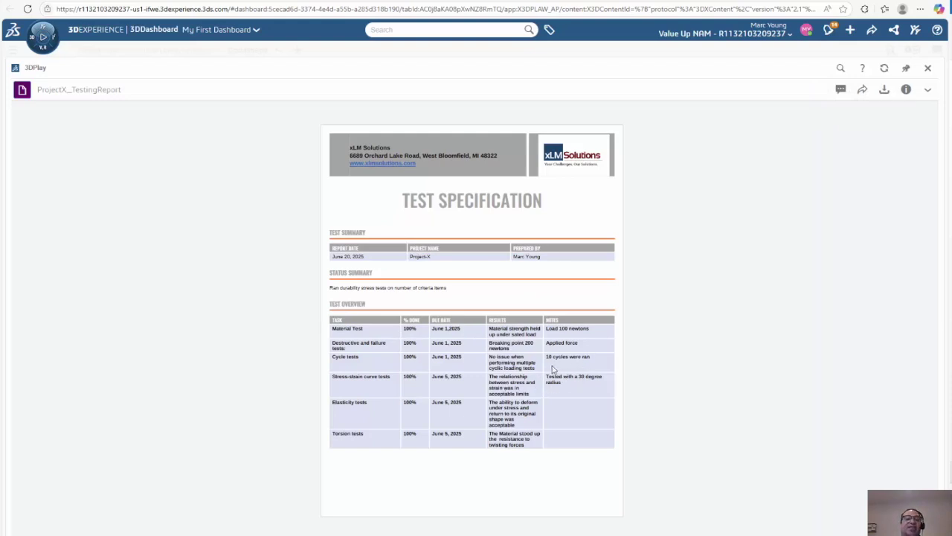
left_click(110, 2)
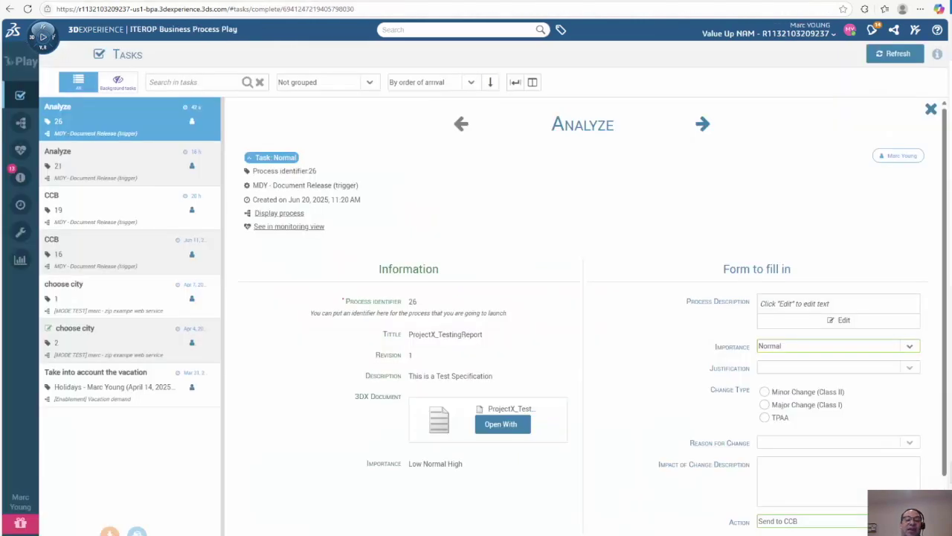
Set the importance to High, justification to Cost reduction, change type to Minor Change (Class II) and reason to Mechanical design changes.
left_click(909, 350)
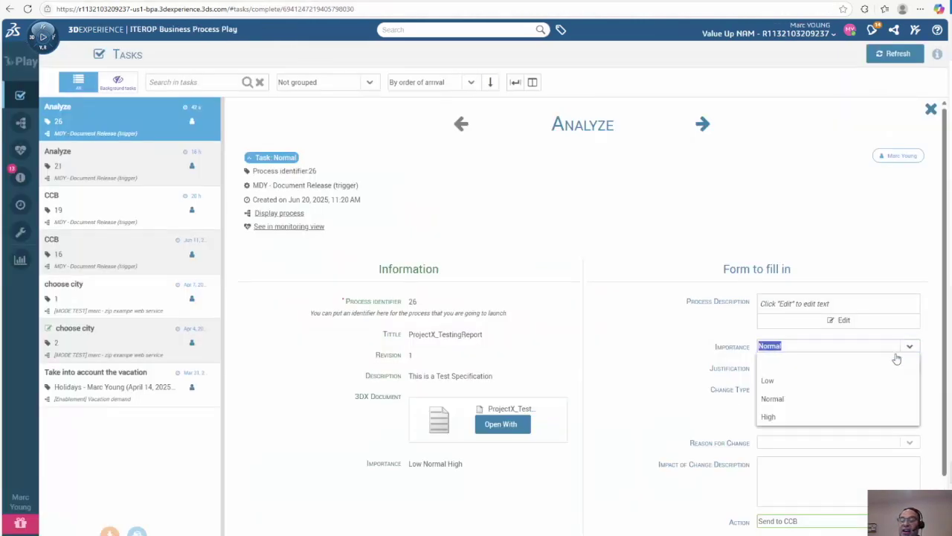
right_click(817, 416)
left_click(767, 419)
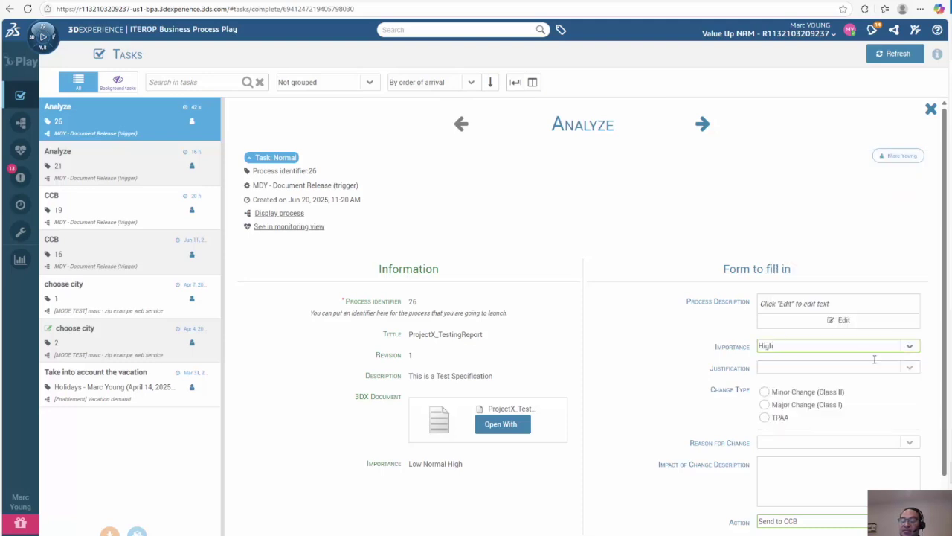
left_click(911, 368)
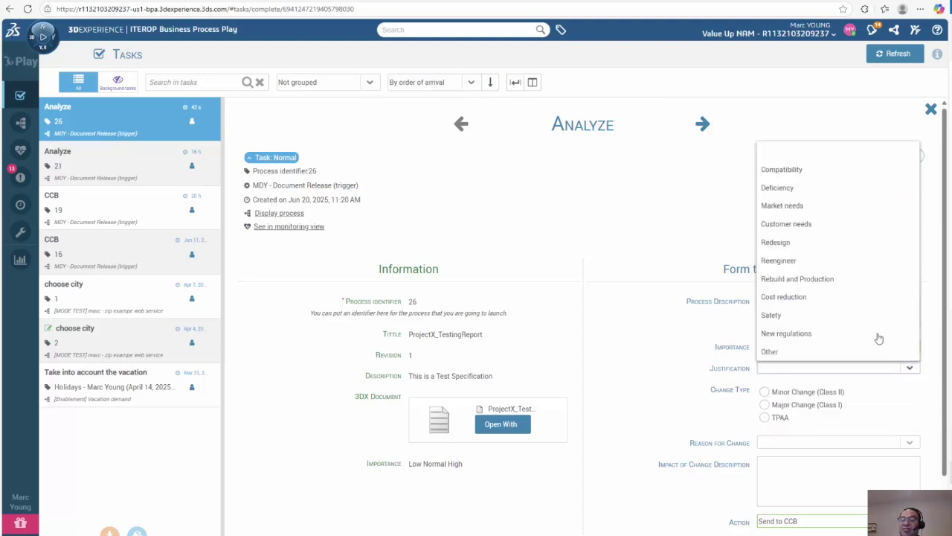
left_click(817, 296)
left_click(764, 392)
left_click(909, 443)
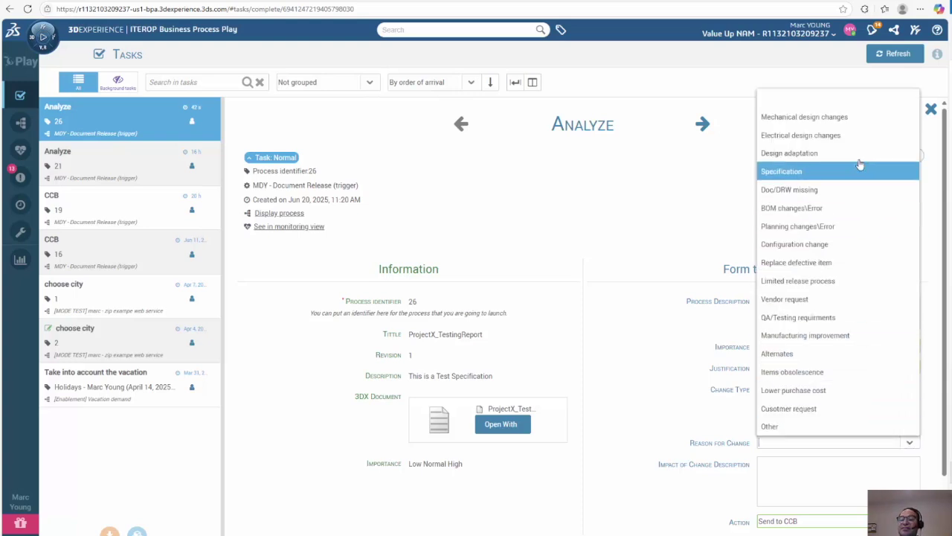
left_click(807, 117)
Enter the impact description "This will now save us money per the changes and tesing" and finish the Analyze task with Send to CCB.
left_click(829, 483)
type("D")
key("BackSpace")
type("This will now save us mo")
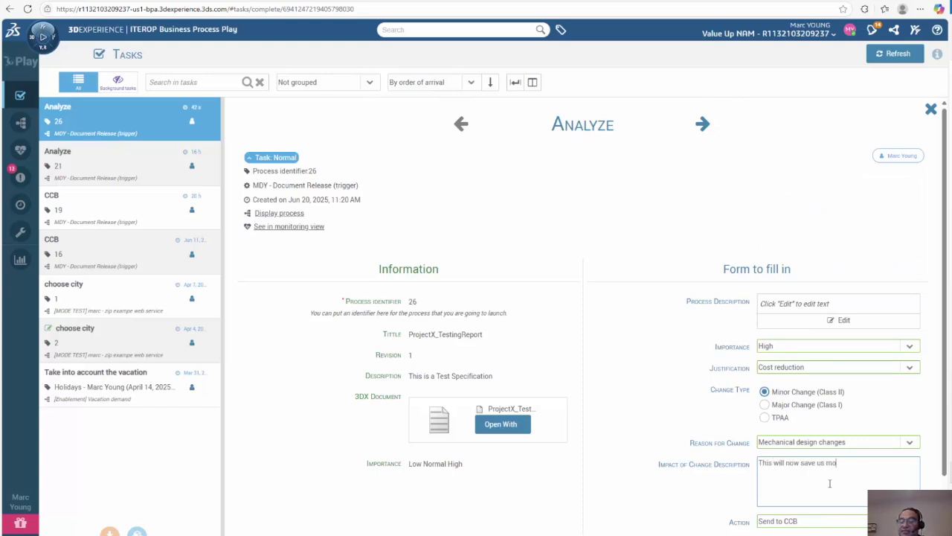
type("hanges and tesing")
scroll(829, 484, "down", 1)
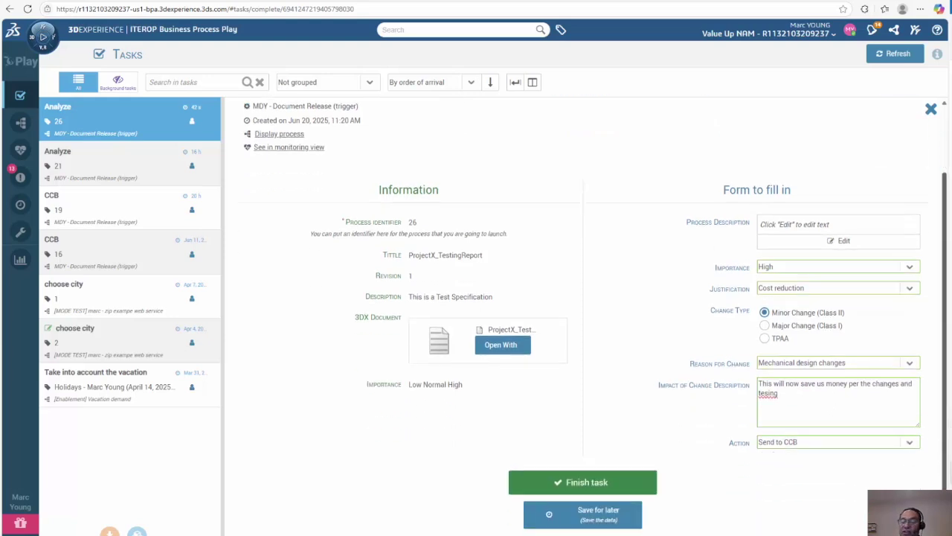
left_click(610, 483)
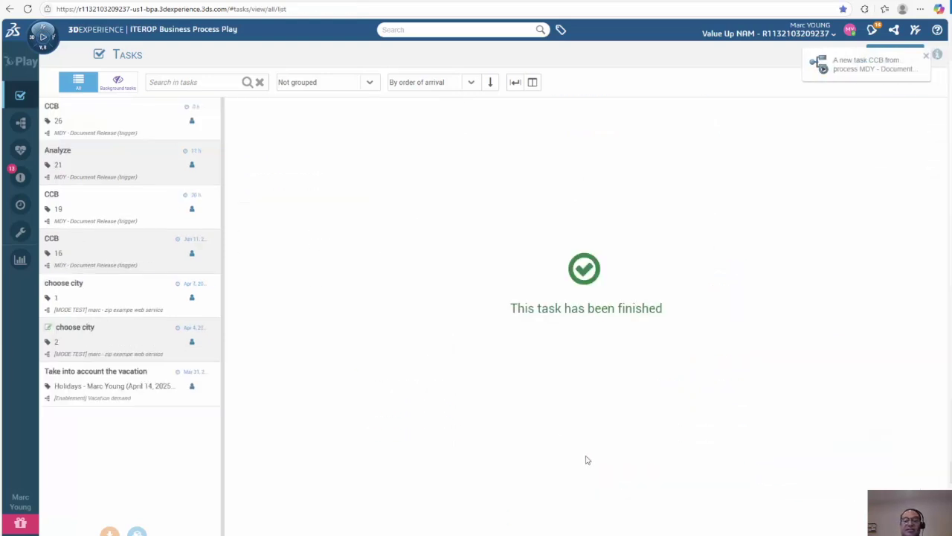
Open the CCB task of process 26 and set its action to Accept.
left_click(179, 122)
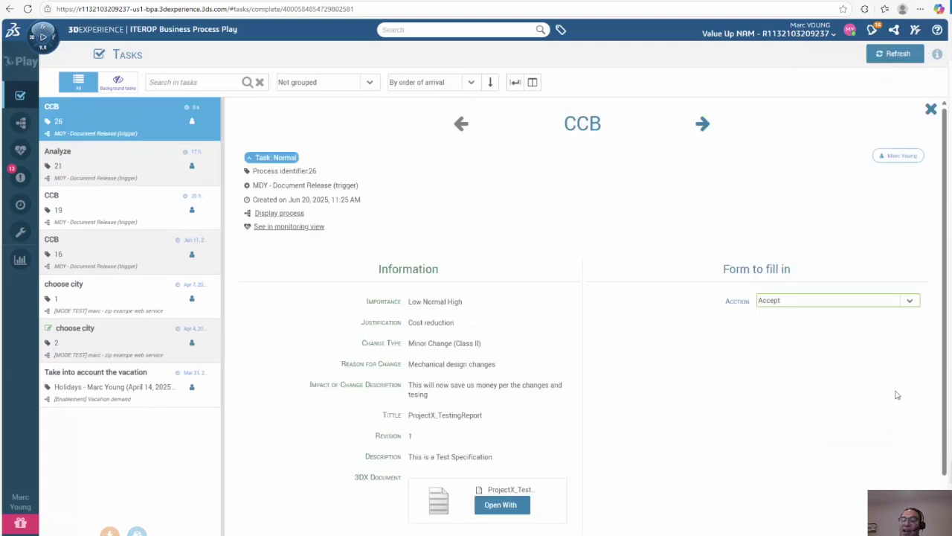
left_click(911, 302)
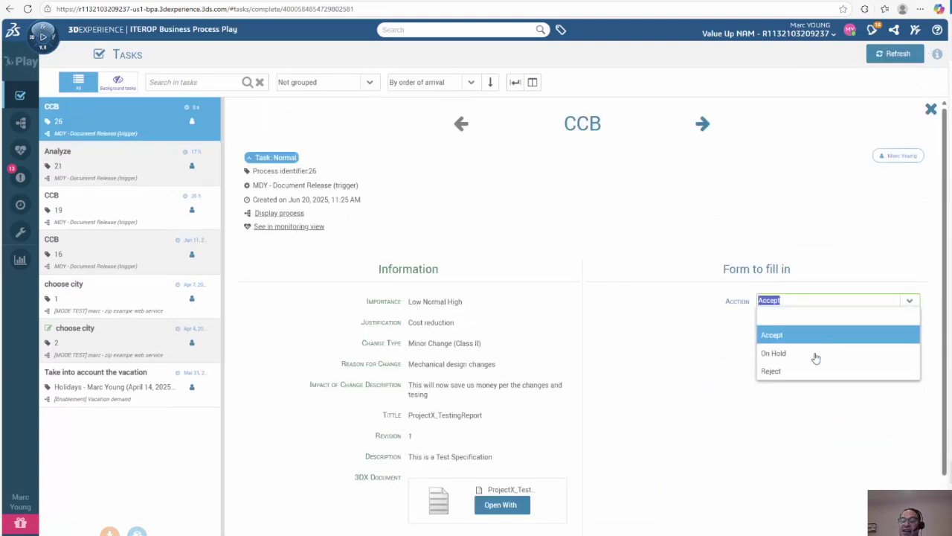
left_click(791, 339)
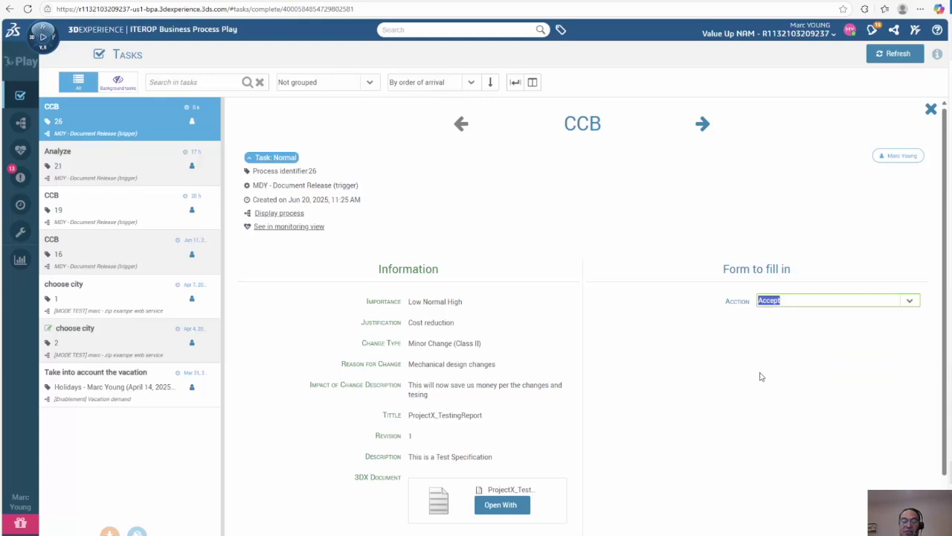
Finish the CCB task of process 26 with Accept and open its Execute task.
scroll(948, 344, "down", 2)
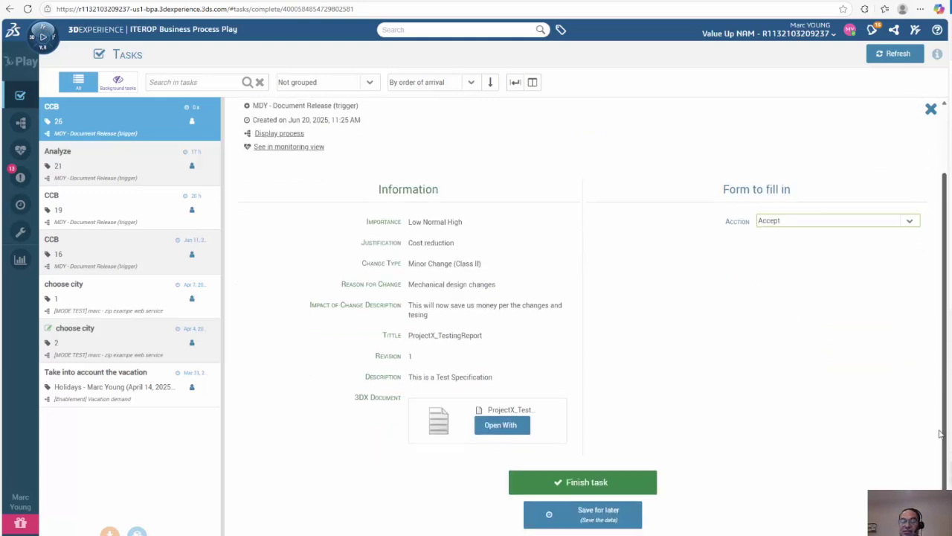
left_click(570, 483)
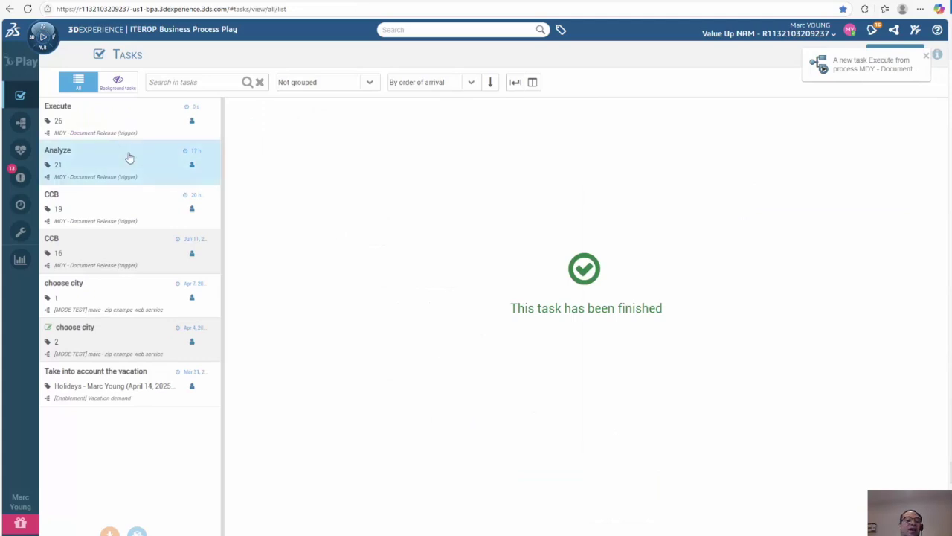
left_click(102, 123)
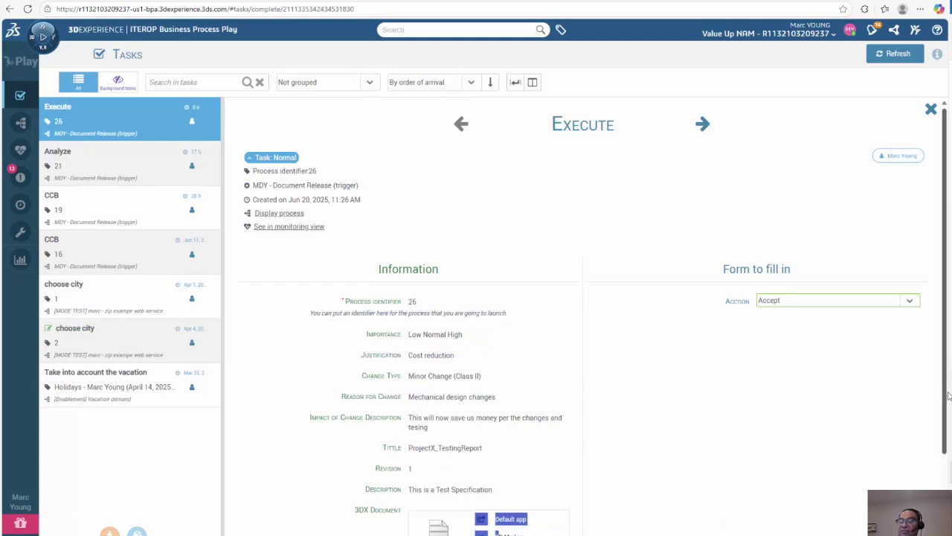
Open the Execute task's attached document in 3DPlay to review the test specification, and close the viewer to return to the document list.
scroll(506, 446, "down", 2)
left_click(501, 425)
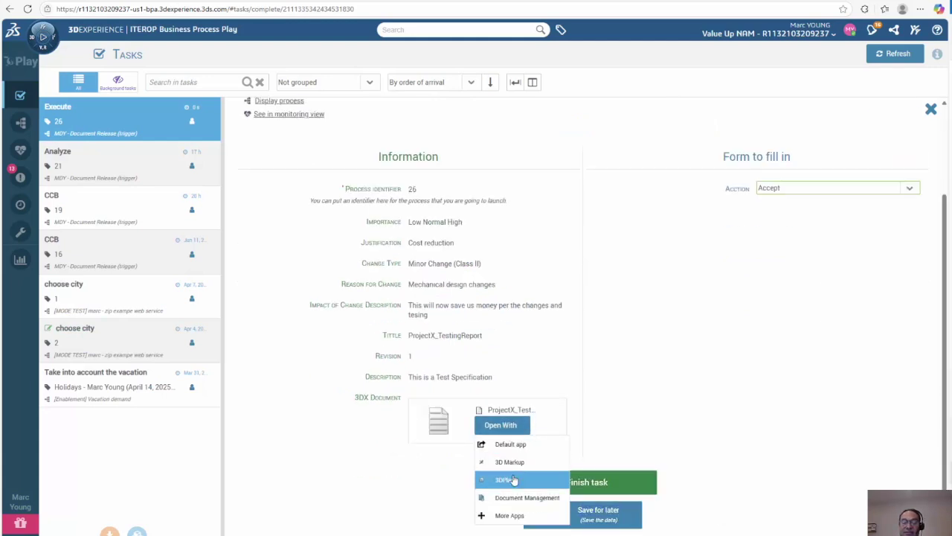
left_click(512, 480)
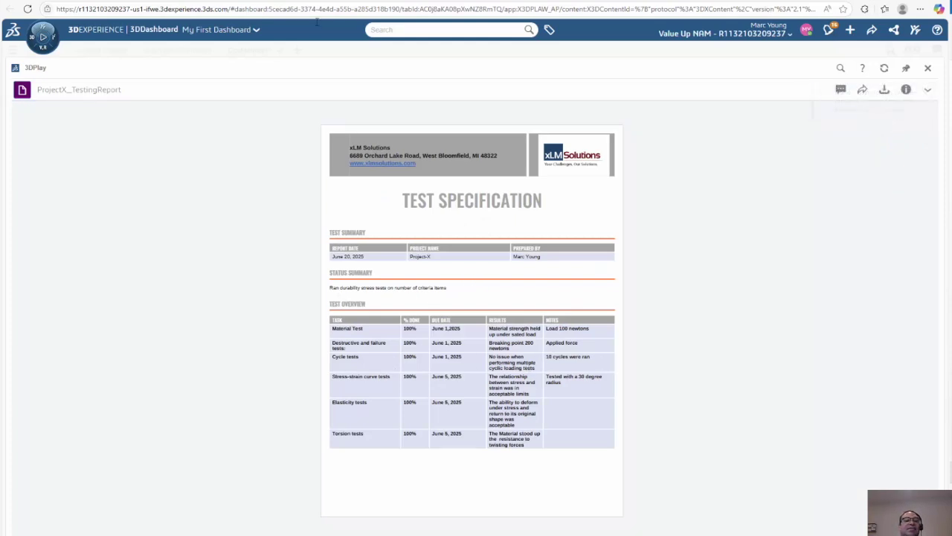
left_click(93, 2)
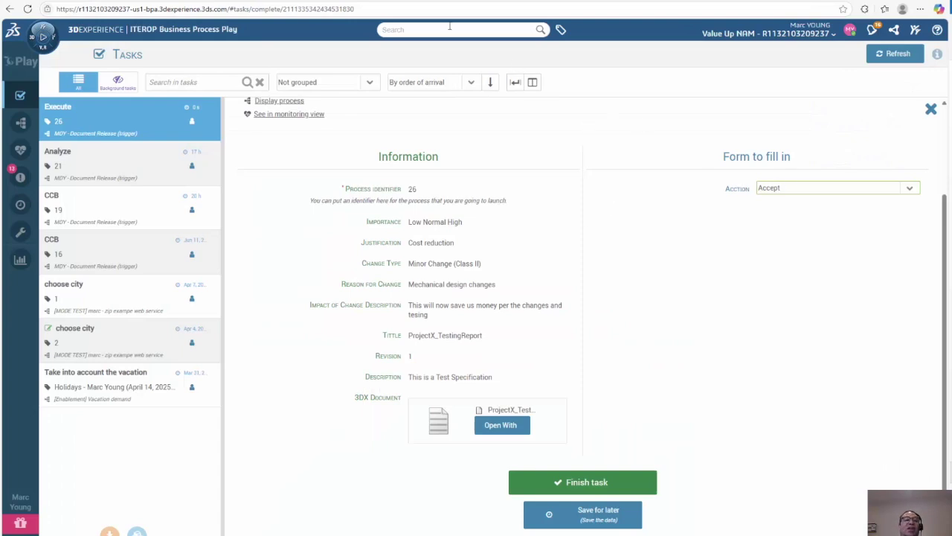
left_click(201, 1)
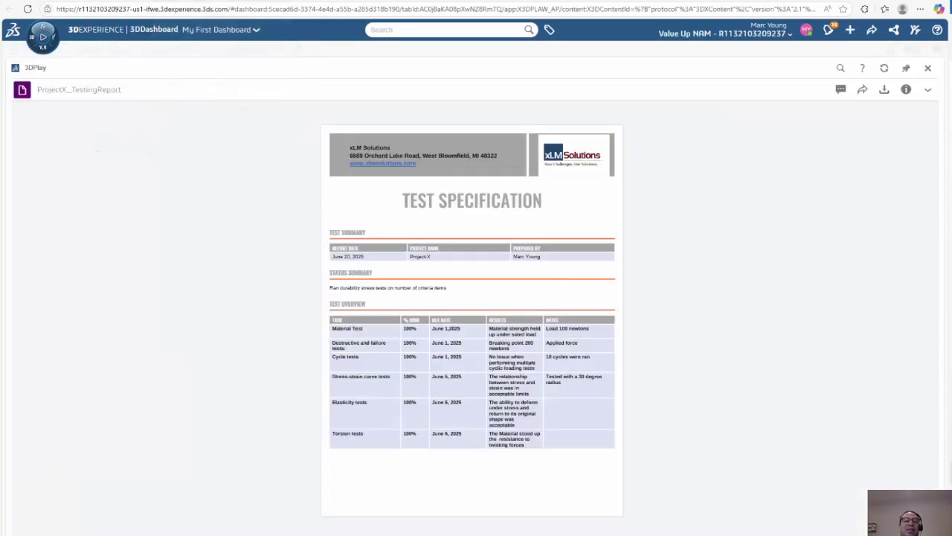
left_click(928, 68)
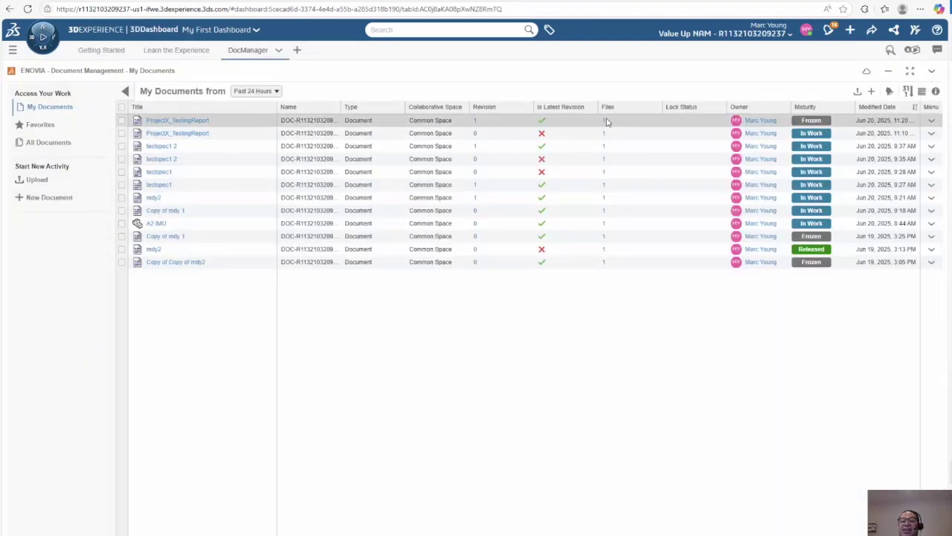
Try to change the maturity of ProjectX_TestingReport revision 1 to Released manually, and dismiss the report.
left_click(810, 120)
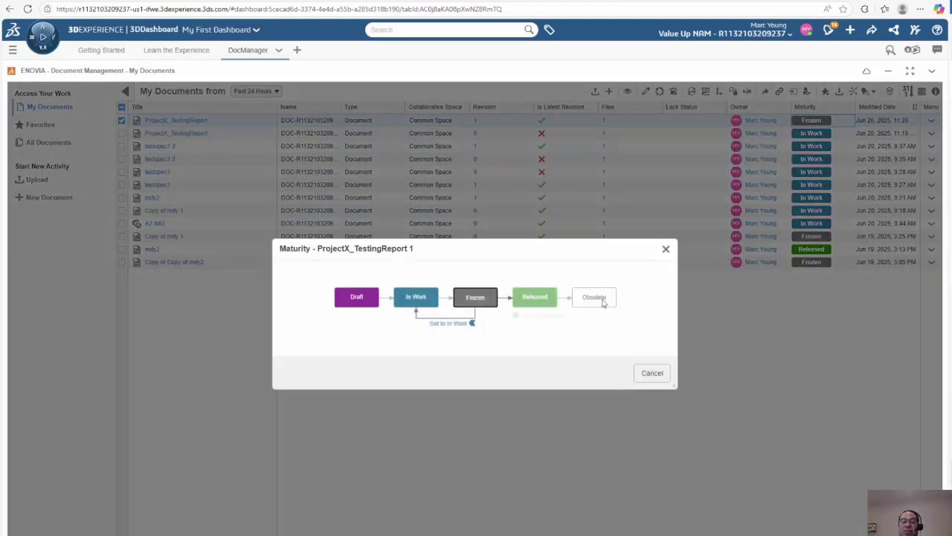
left_click(540, 315)
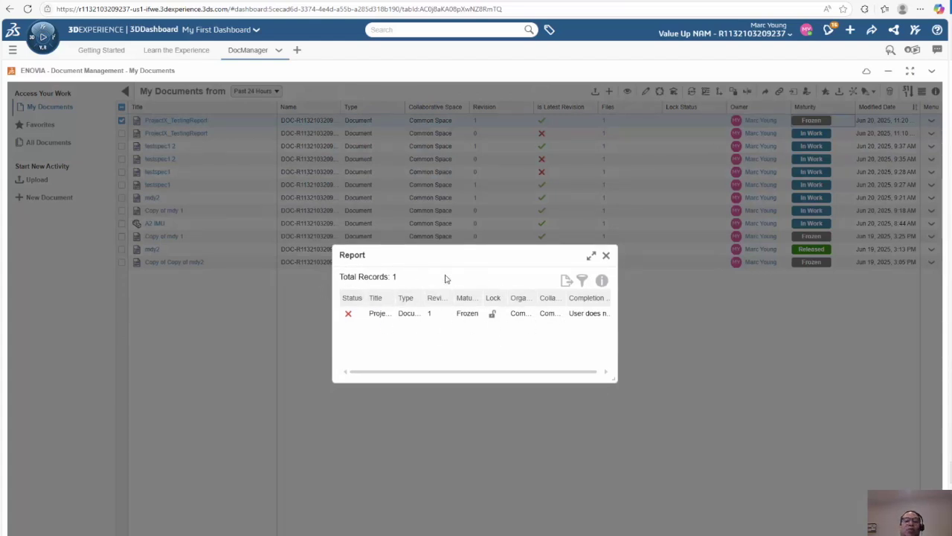
left_click(606, 255)
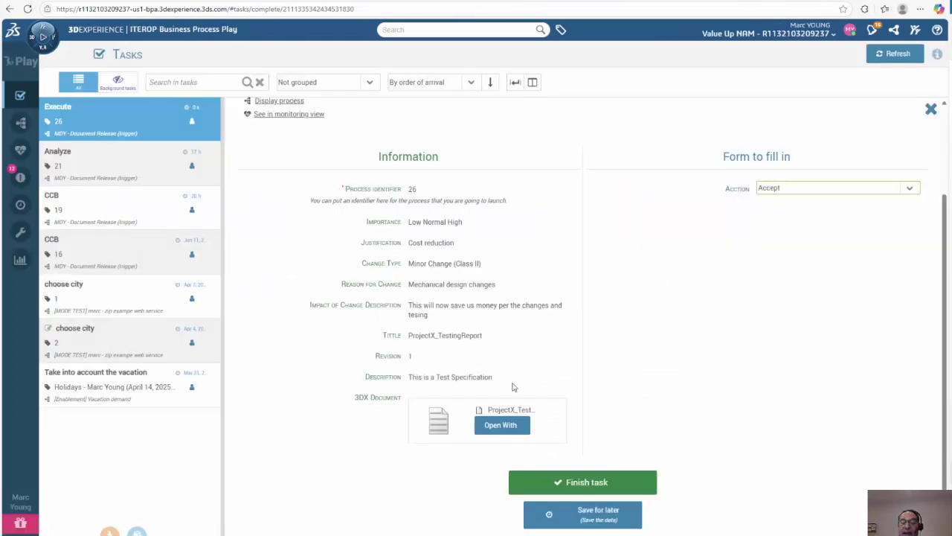
Finish the Execute task of process 26 with Accept and refresh the My Documents list to check ProjectX_TestingReport revision 1's maturity.
left_click(633, 480)
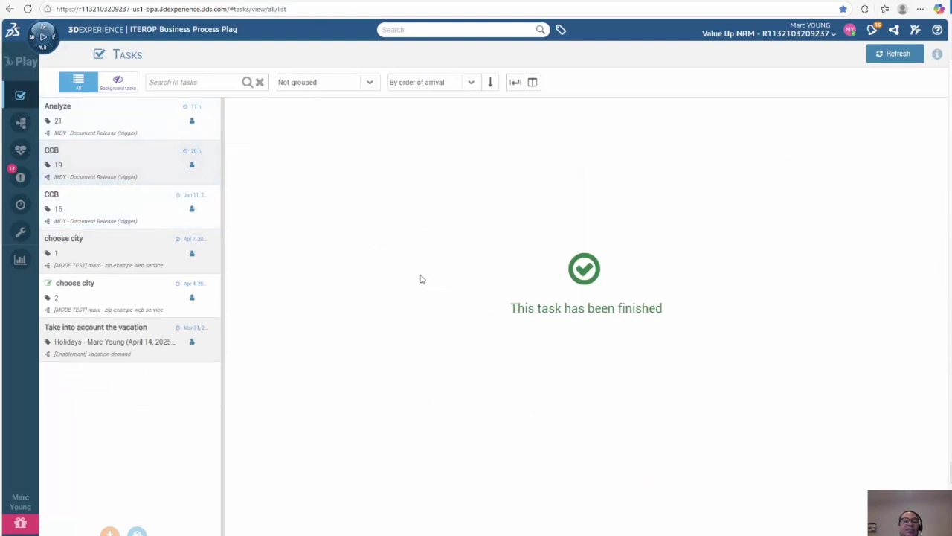
key("ctrl+Tab")
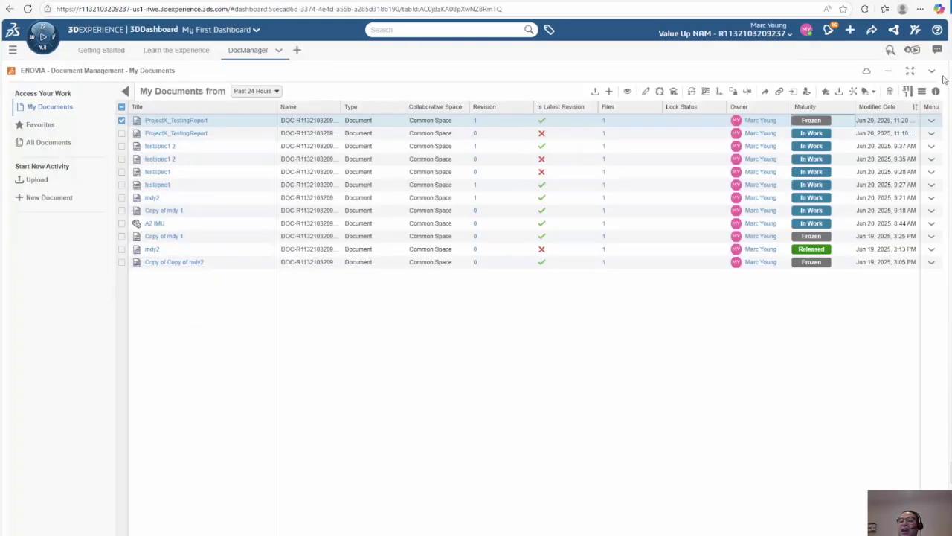
left_click(934, 71)
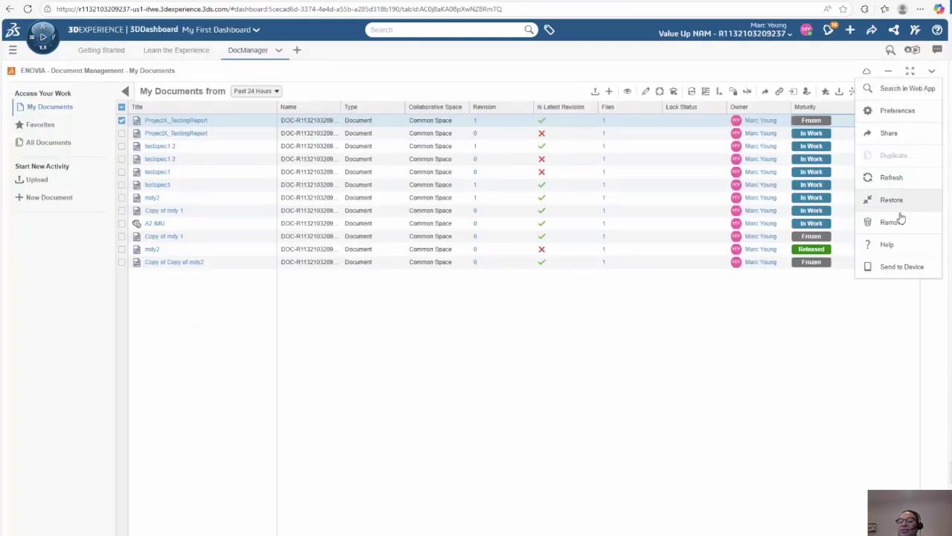
left_click(899, 110)
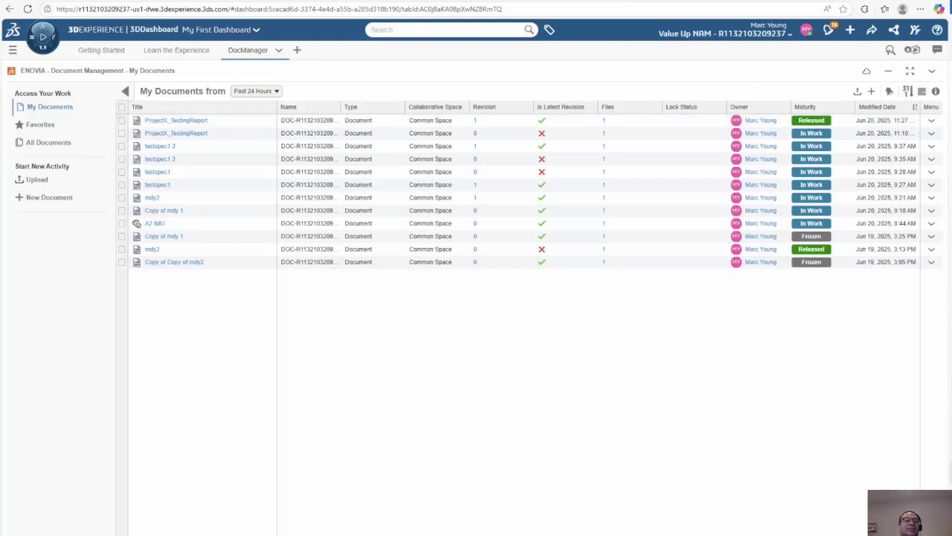
Return to ITEROP Business Process Play and examine the completed Execute task of process 26 and its process diagram in the history of executed tasks.
left_click(42, 35)
left_click(96, 87)
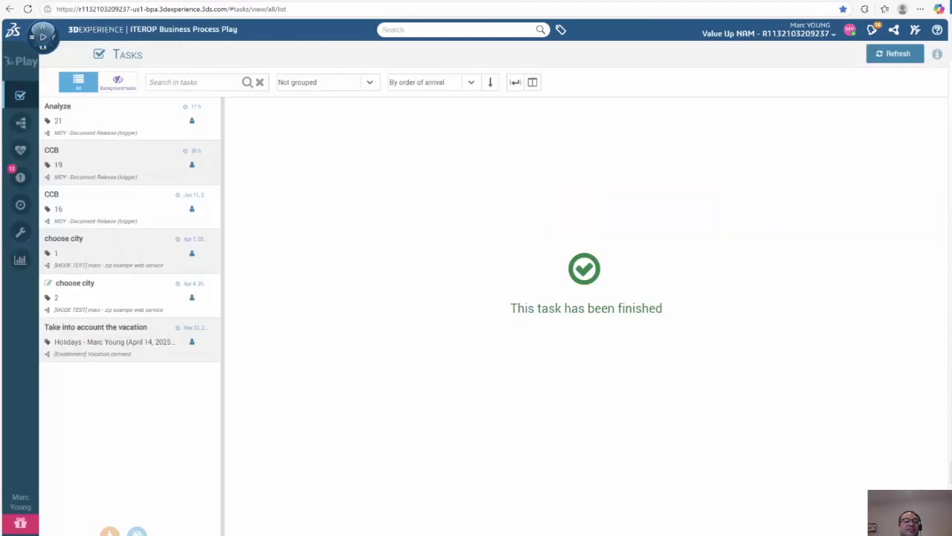
mouse_move(22, 205)
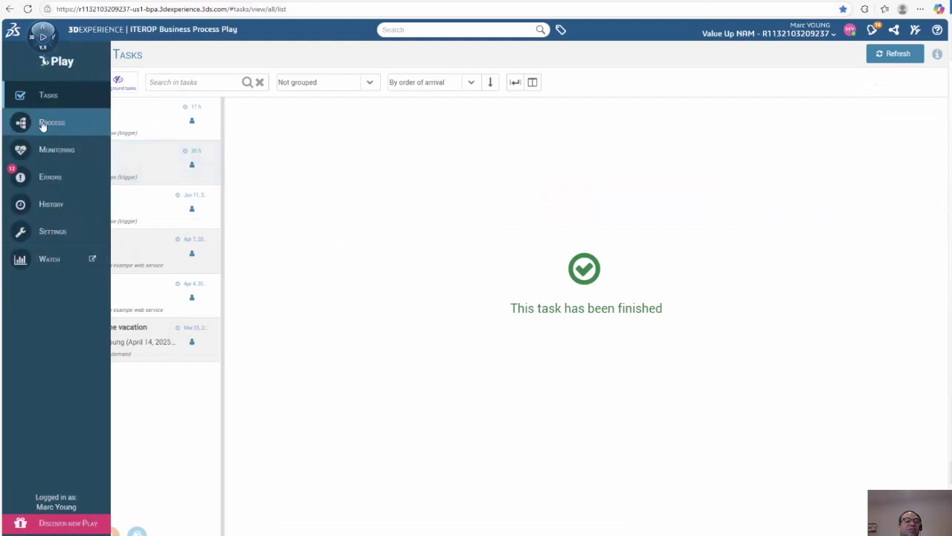
left_click(65, 127)
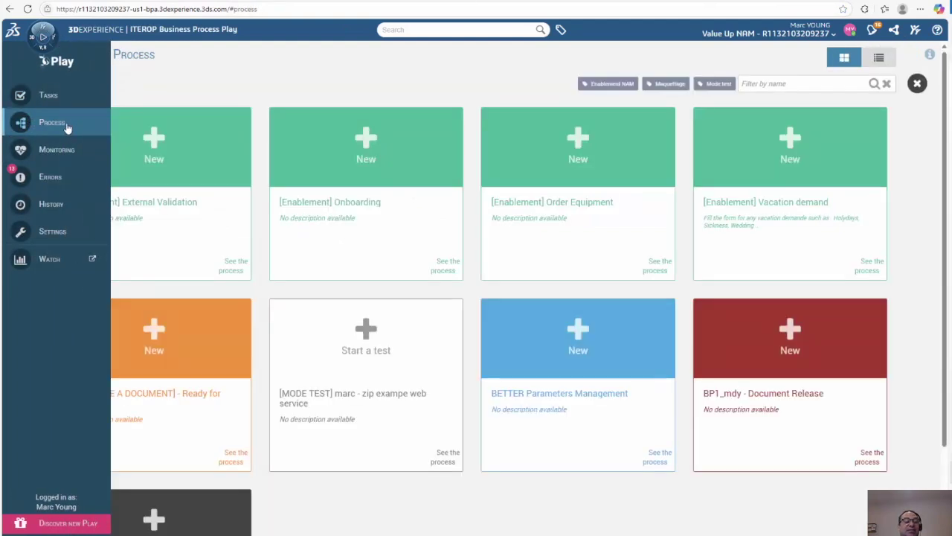
left_click(58, 204)
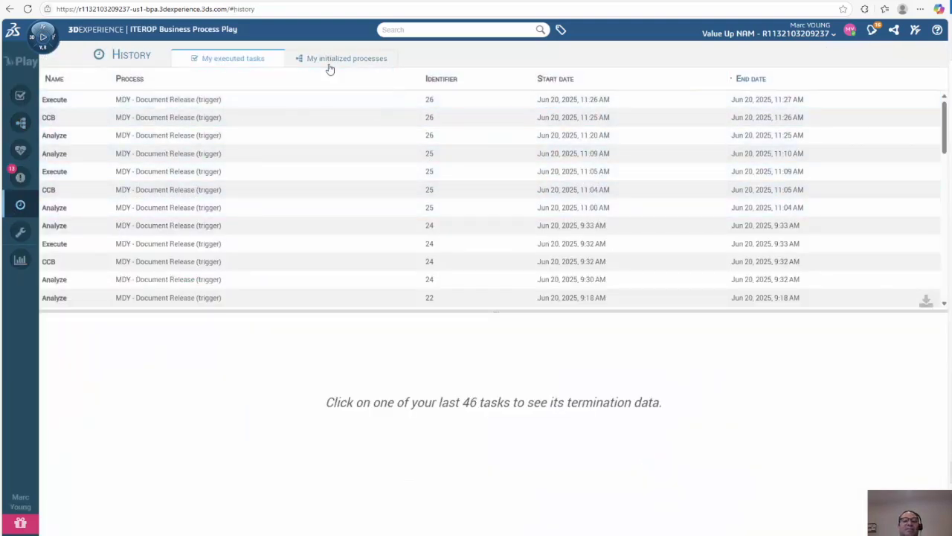
left_click(179, 106)
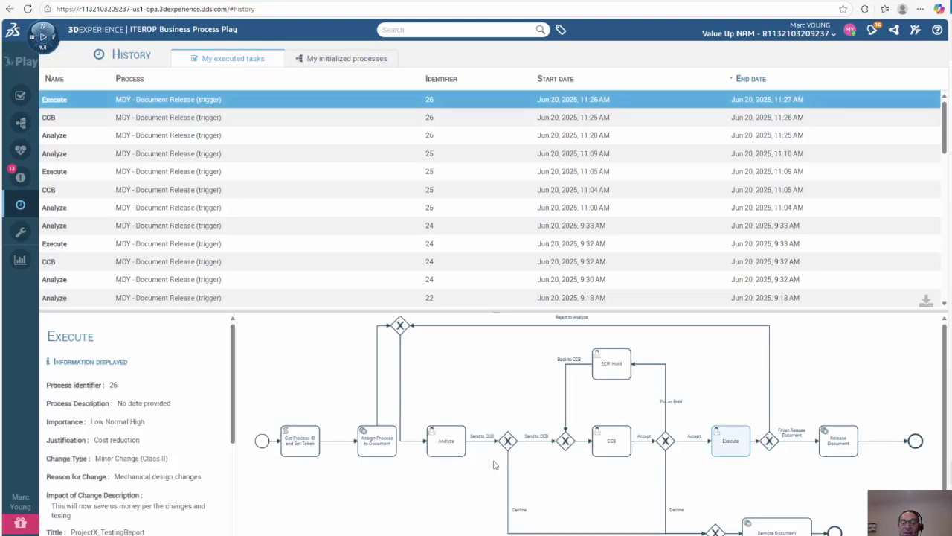